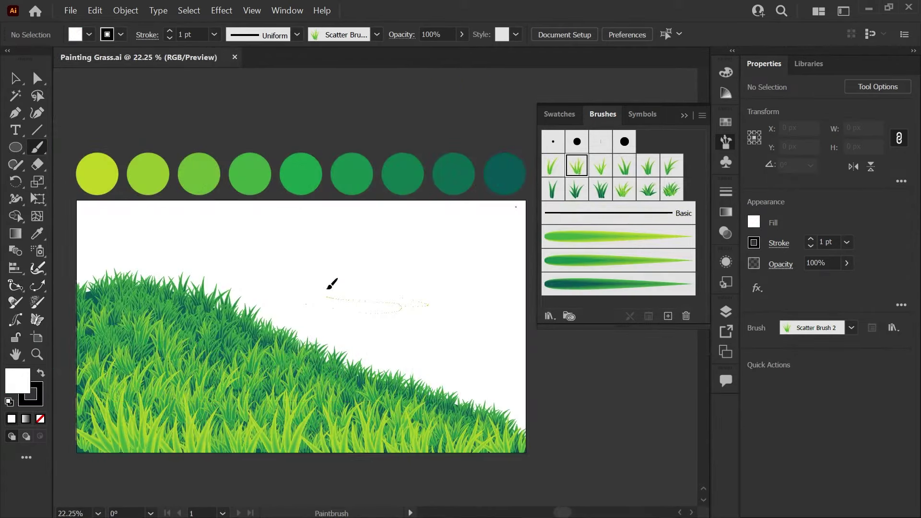
Paint a sample grass stroke across the hillside with the grass Scatter Brush
{"action": "left_click_drag", "start_coordinate": [329, 290], "coordinate": [436, 275]}
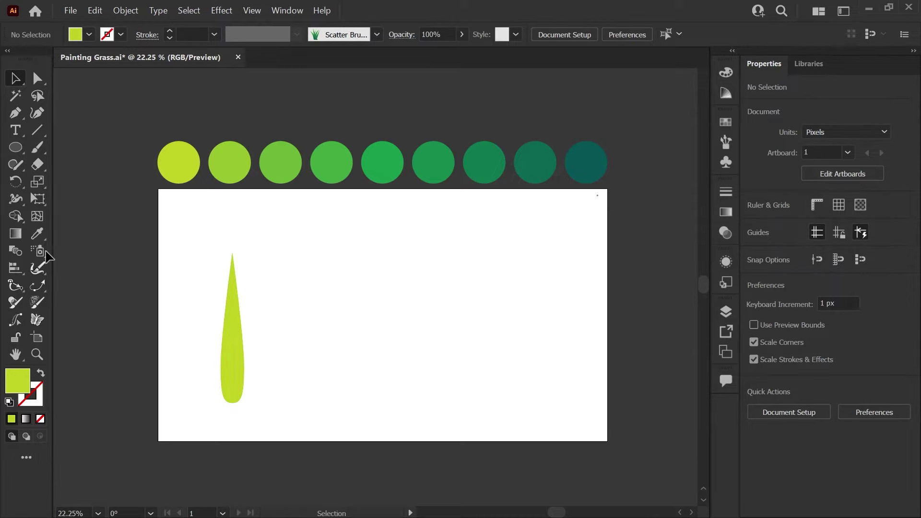
Draw a circle right of the leaf and convert its top anchor into a corner pulled up to a point
{"action": "left_click", "coordinate": [16, 147]}
{"action": "left_click_drag", "start_coordinate": [368, 323], "coordinate": [420, 374]}
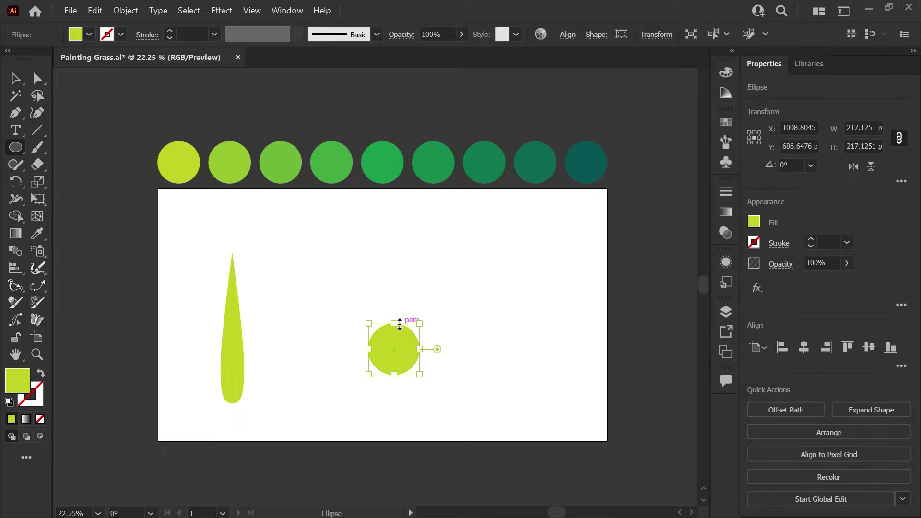
{"action": "key", "text": "a"}
{"action": "left_click_drag", "start_coordinate": [379, 301], "coordinate": [409, 332]}
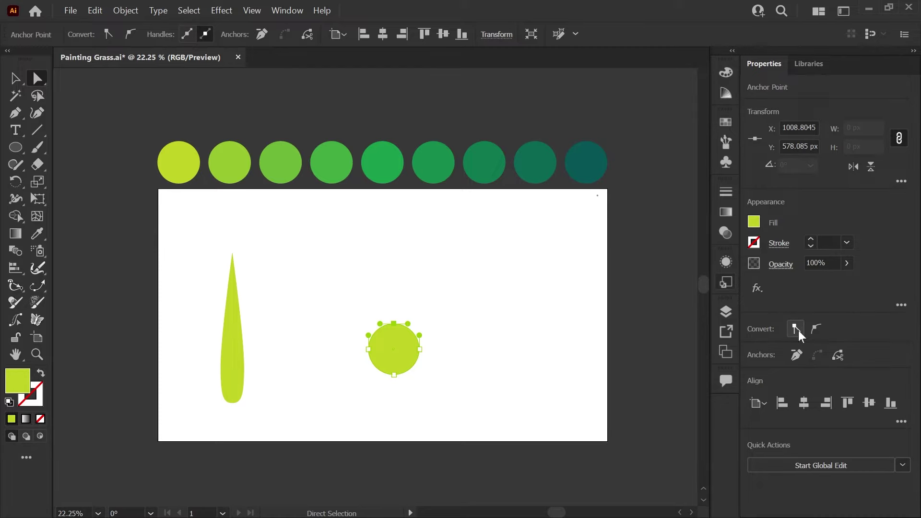
{"action": "left_click", "coordinate": [796, 329]}
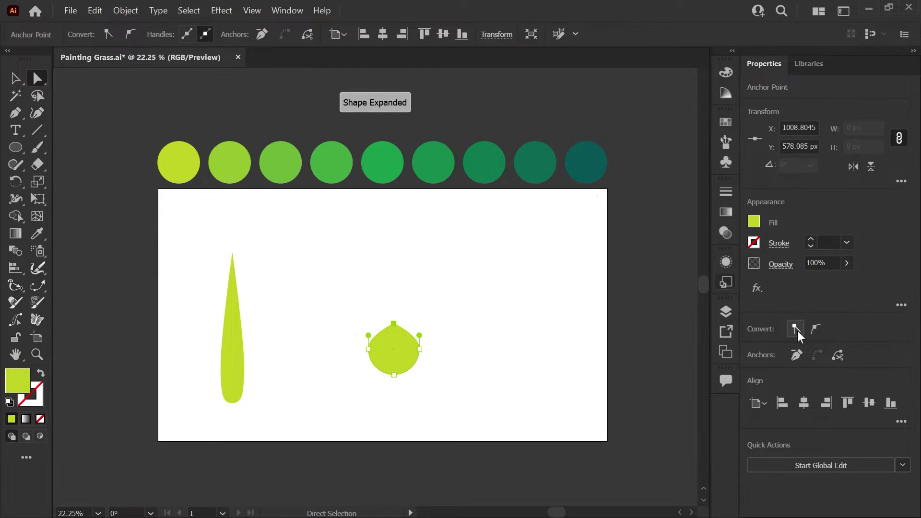
{"action": "left_click", "coordinate": [410, 331]}
{"action": "left_click_drag", "start_coordinate": [393, 323], "coordinate": [392, 244]}
{"action": "mouse_move", "coordinate": [381, 403]}
{"action": "left_mouse_down"}
{"action": "mouse_move", "coordinate": [404, 368]}
{"action": "mouse_move", "coordinate": [393, 376]}
{"action": "mouse_move", "coordinate": [393, 393]}
{"action": "left_mouse_up"}
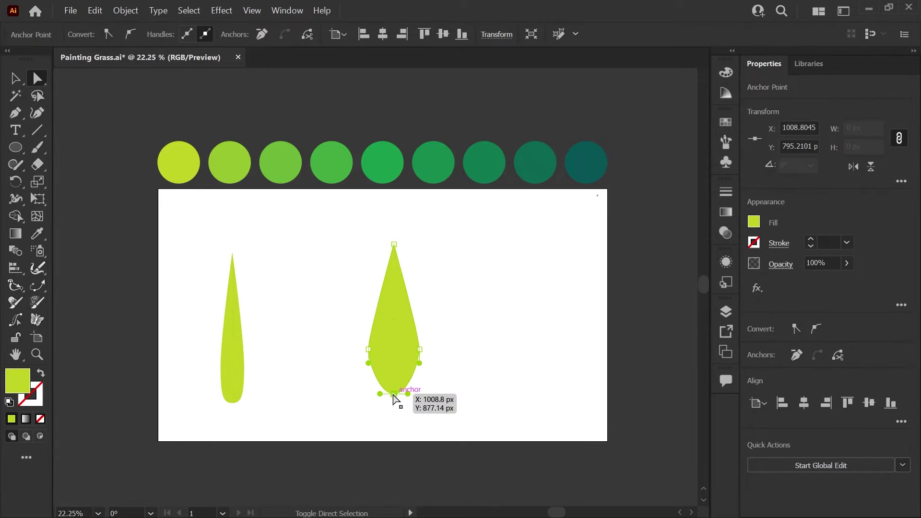
Nudge the teardrop's side anchors down and inward with the arrow keys
{"action": "left_click_drag", "start_coordinate": [343, 332], "coordinate": [439, 364]}
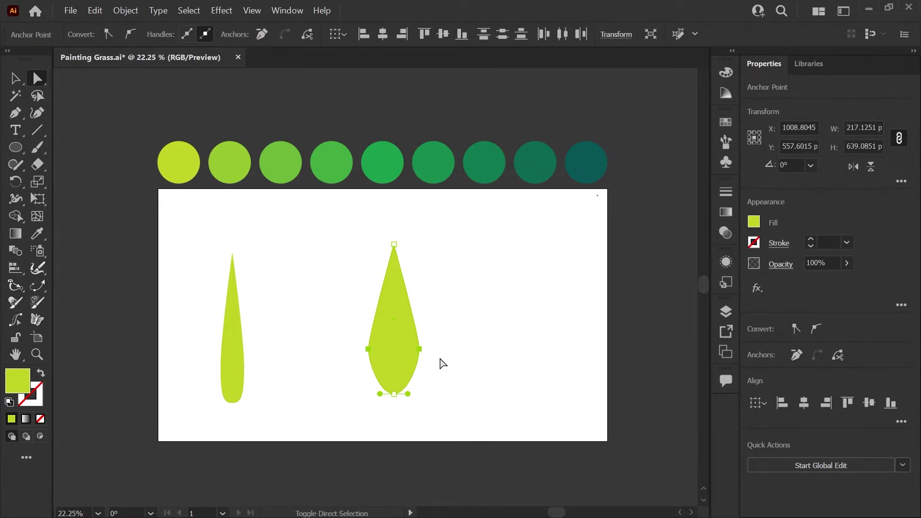
{"action": "key", "text": "Down"}
{"action": "key", "text": "Down"}
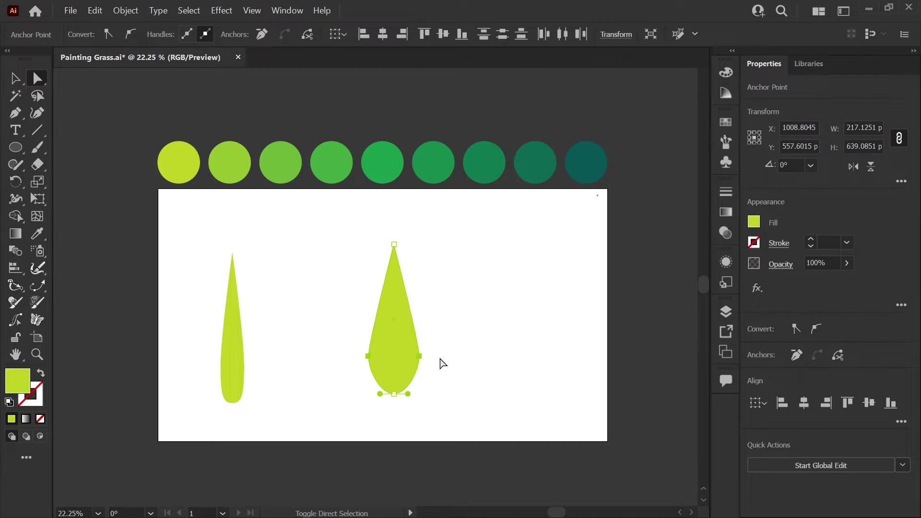
{"action": "left_click_drag", "start_coordinate": [338, 327], "coordinate": [374, 377]}
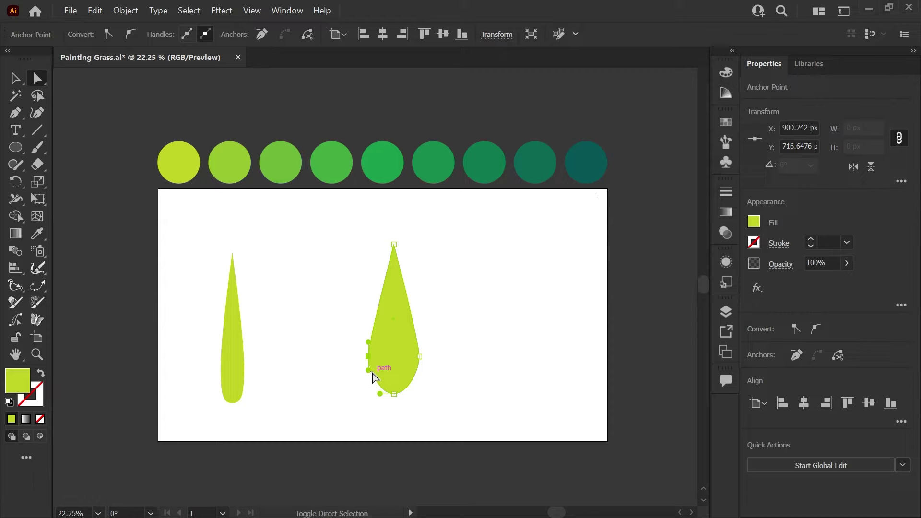
{"action": "key", "text": "Right"}
{"action": "key", "text": "Right"}
{"action": "key", "text": "Right"}
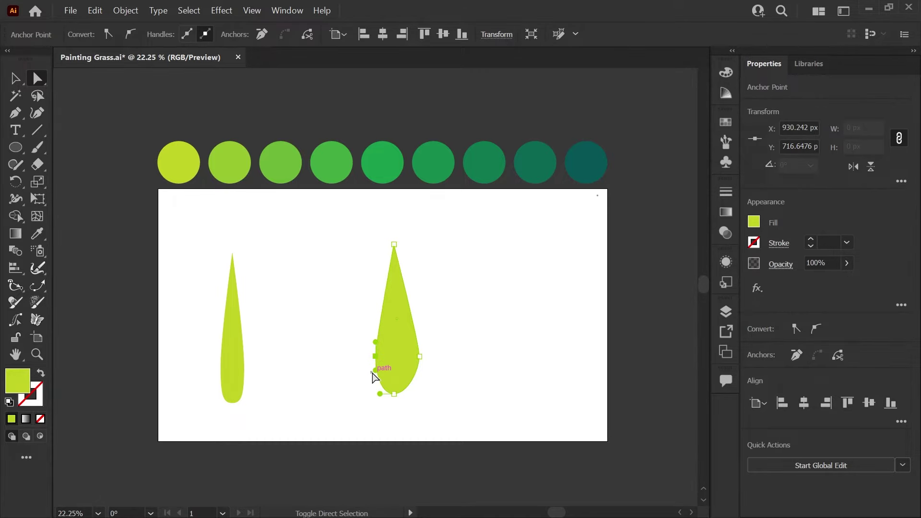
{"action": "left_click_drag", "start_coordinate": [468, 343], "coordinate": [419, 364]}
{"action": "key", "text": "Left"}
{"action": "key", "text": "Left"}
{"action": "key", "text": "Left"}
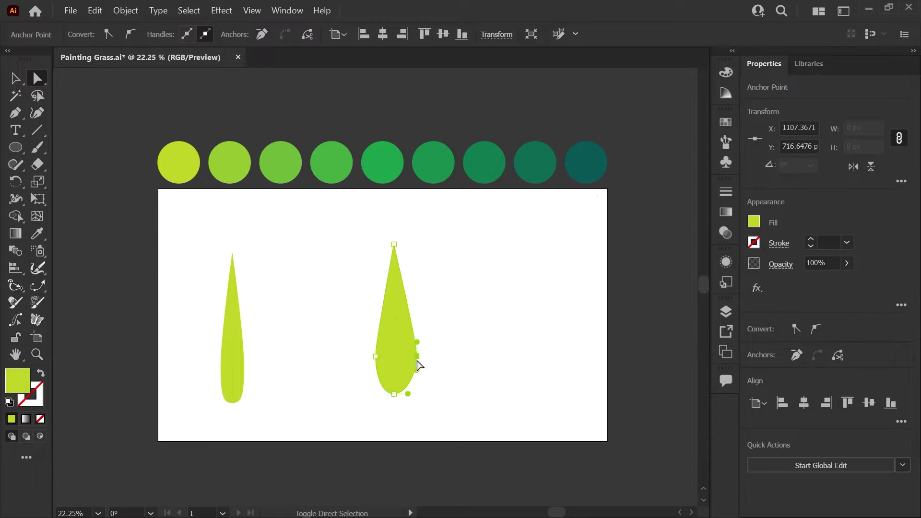
{"action": "left_click", "coordinate": [453, 356]}
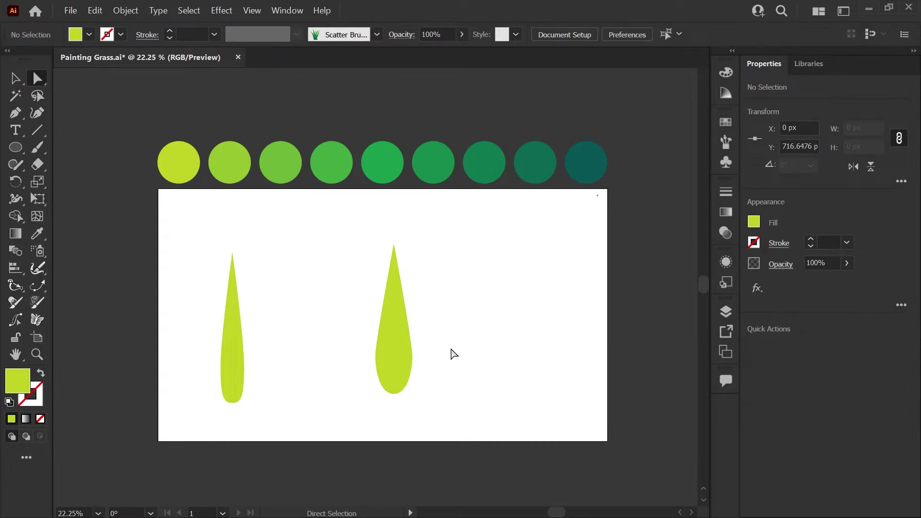
Narrow the blade further by Shift-nudging its left and right anchors inward
{"action": "left_click_drag", "start_coordinate": [337, 341], "coordinate": [412, 350]}
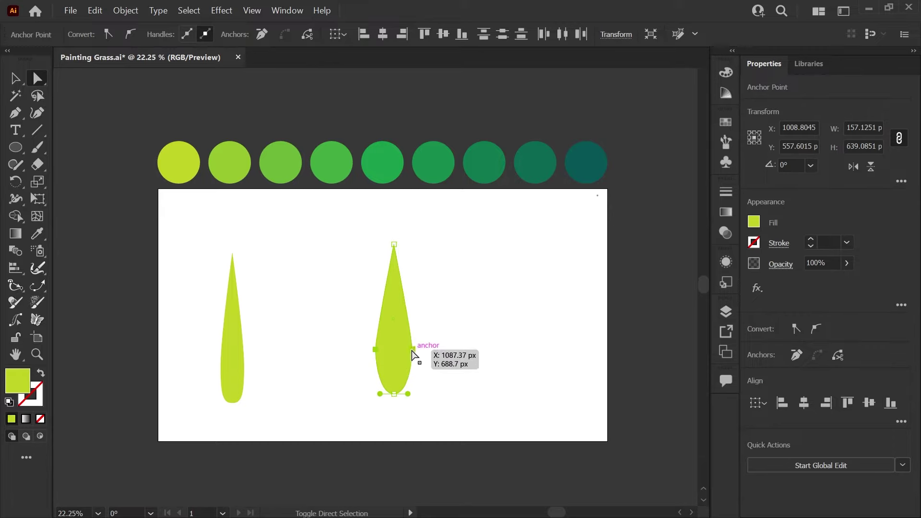
{"action": "left_click", "coordinate": [356, 320]}
{"action": "left_click", "coordinate": [375, 349]}
{"action": "key", "text": "shift+Right"}
{"action": "key", "text": "shift+Right"}
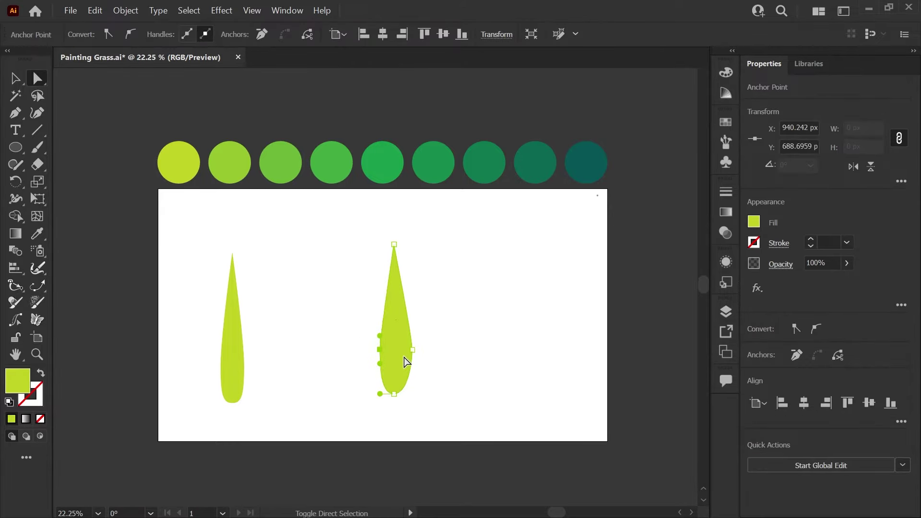
{"action": "left_click_drag", "start_coordinate": [457, 338], "coordinate": [410, 368]}
{"action": "key", "text": "shift+Left"}
{"action": "key", "text": "shift+Left"}
{"action": "key", "text": "shift+Left"}
{"action": "key", "text": "shift+Left"}
{"action": "key", "text": "shift+Left"}
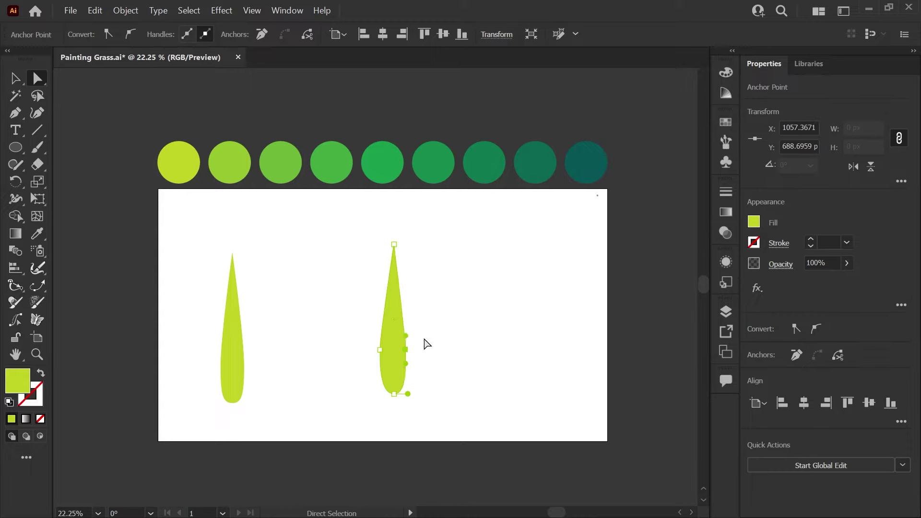
{"action": "left_click", "coordinate": [477, 341]}
{"action": "left_click_drag", "start_coordinate": [357, 347], "coordinate": [395, 370]}
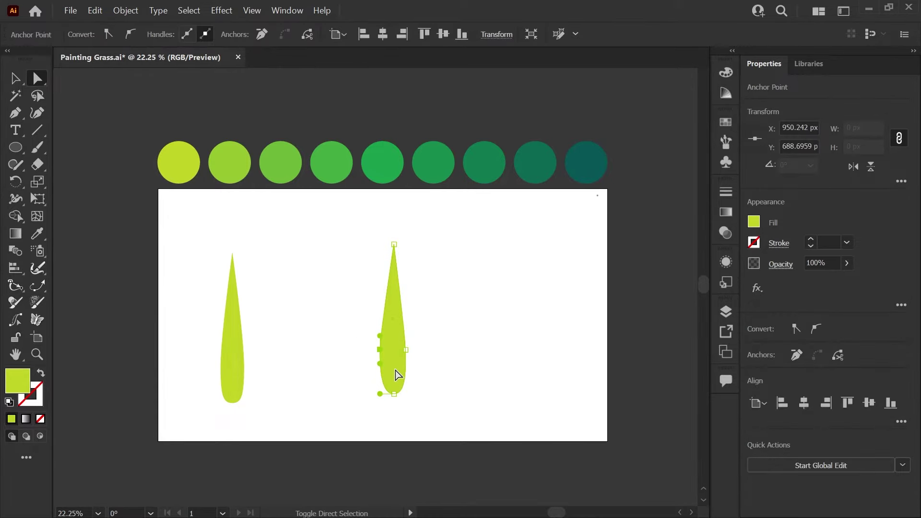
{"action": "left_click", "coordinate": [498, 323]}
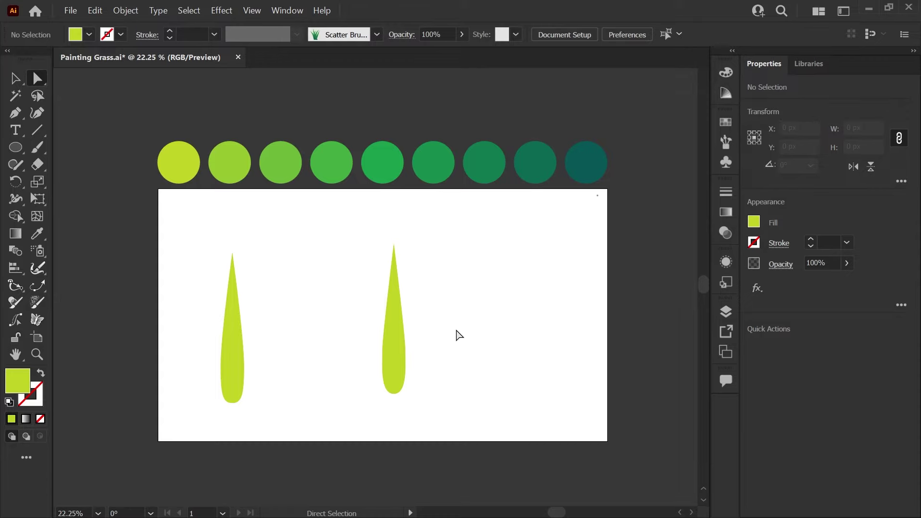
Shift the new blade slightly left and down, and delete the original leaf
{"action": "left_click_drag", "start_coordinate": [401, 360], "coordinate": [390, 369]}
{"action": "left_click", "coordinate": [450, 343]}
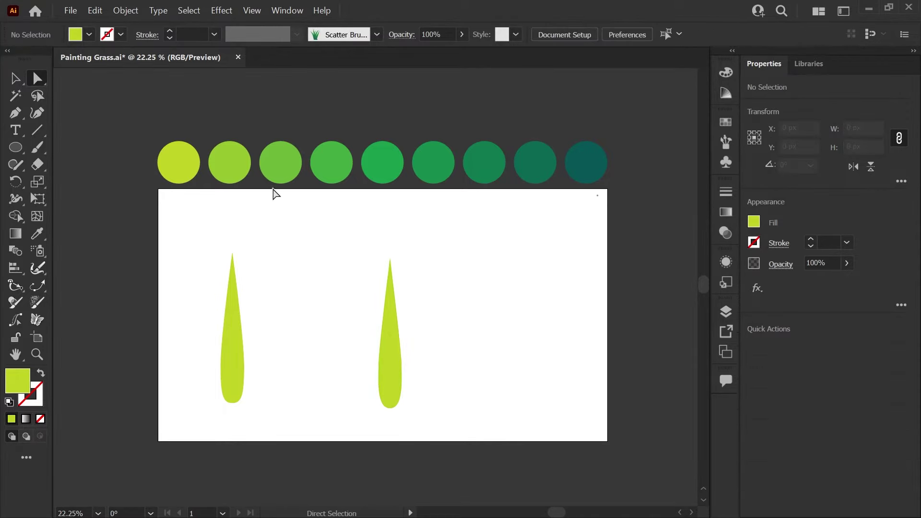
{"action": "left_click", "coordinate": [232, 364]}
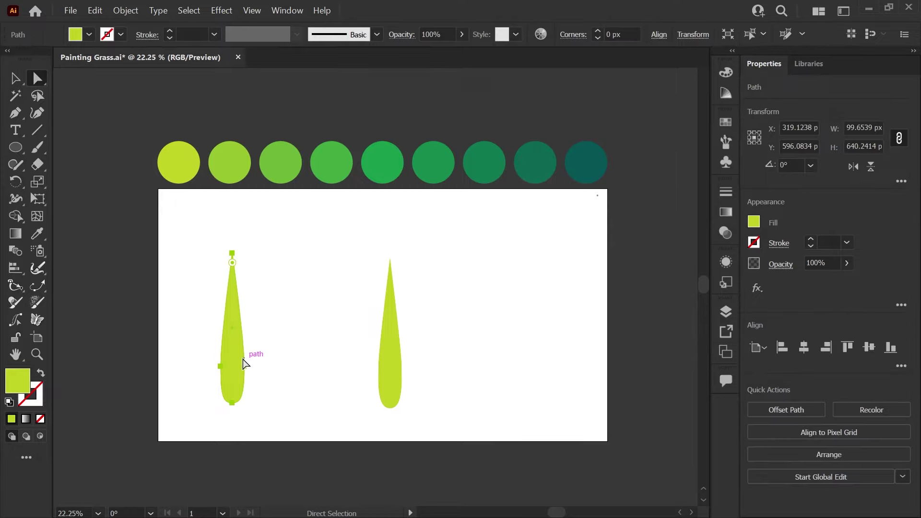
{"action": "key", "text": "Delete"}
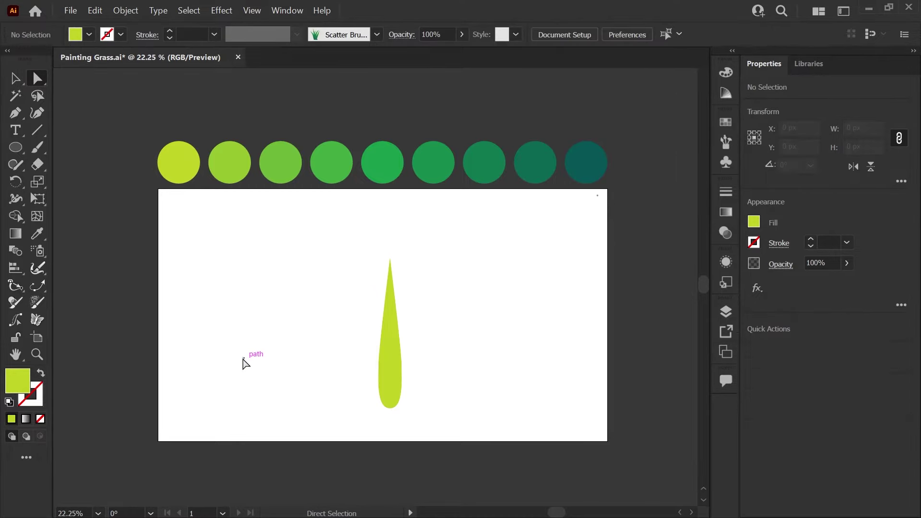
Fill the blade copy with the fourth circle's green using the Eyedropper
{"action": "left_click", "coordinate": [385, 376]}
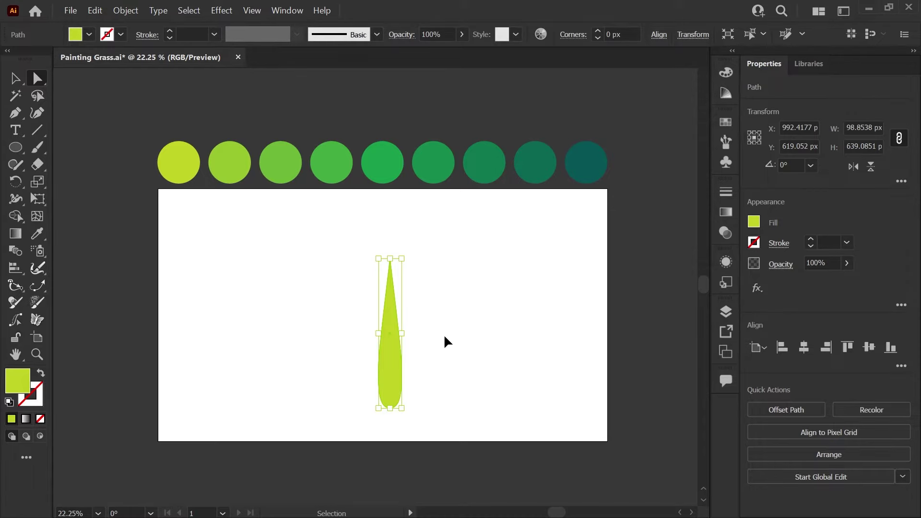
{"action": "key", "text": "a"}
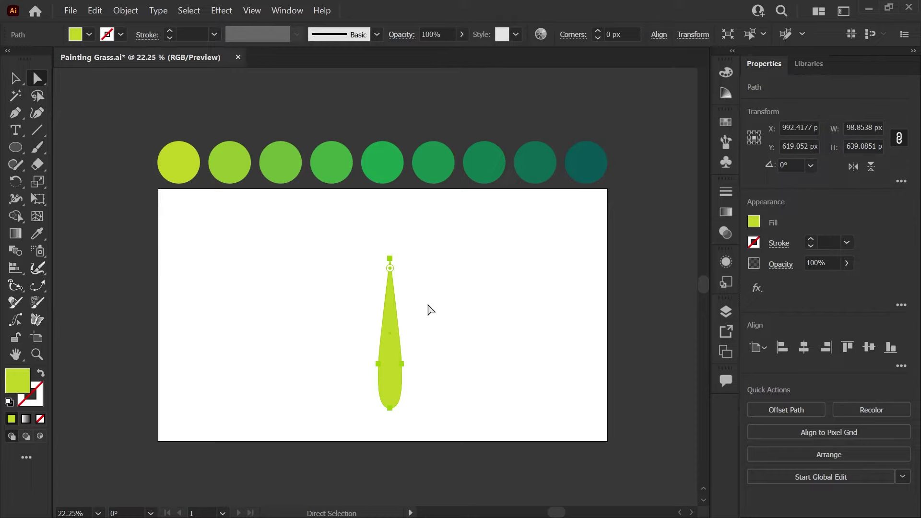
{"action": "key", "text": "v"}
{"action": "key", "text": "a"}
{"action": "left_click_drag", "start_coordinate": [388, 354], "coordinate": [414, 335]}
{"action": "key", "text": "ctrl+z"}
{"action": "key", "text": "i"}
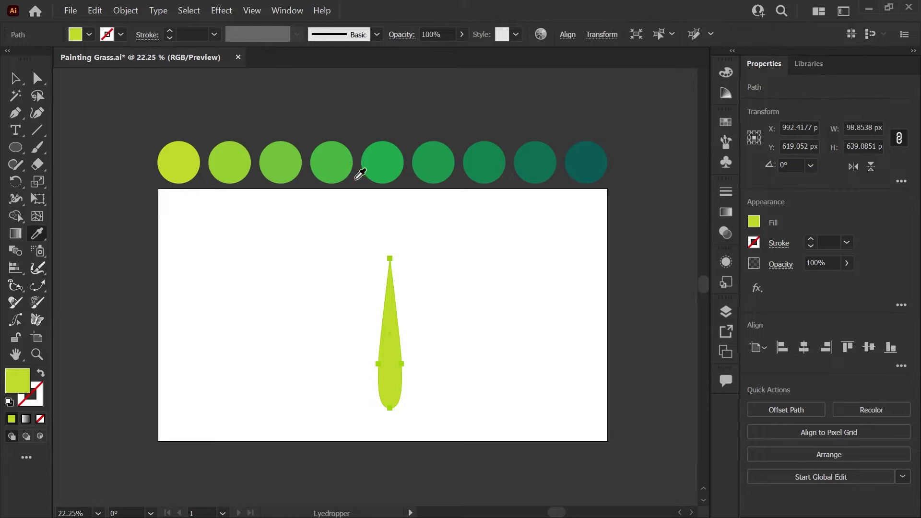
{"action": "left_click", "coordinate": [330, 160]}
Shrink the green copy and move it lower inside the lime blade's base
{"action": "left_click", "coordinate": [15, 78]}
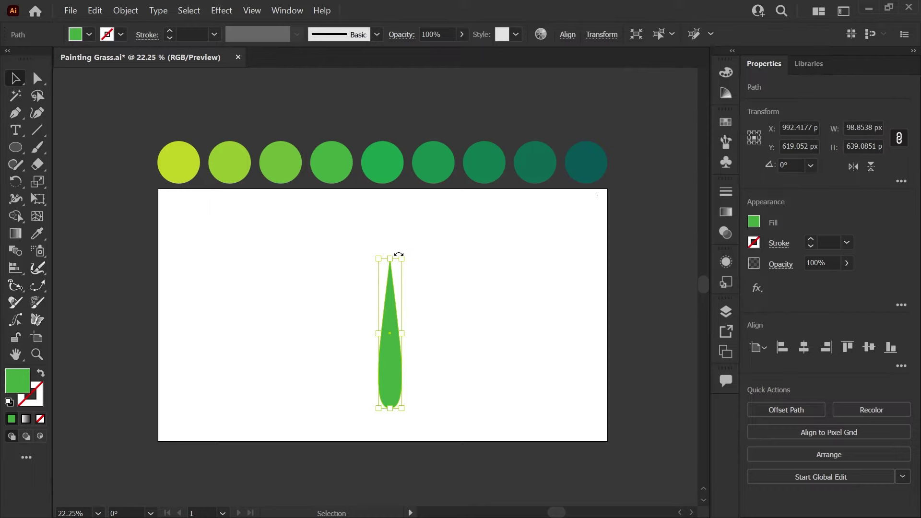
{"action": "left_click_drag", "start_coordinate": [402, 257], "coordinate": [397, 265]}
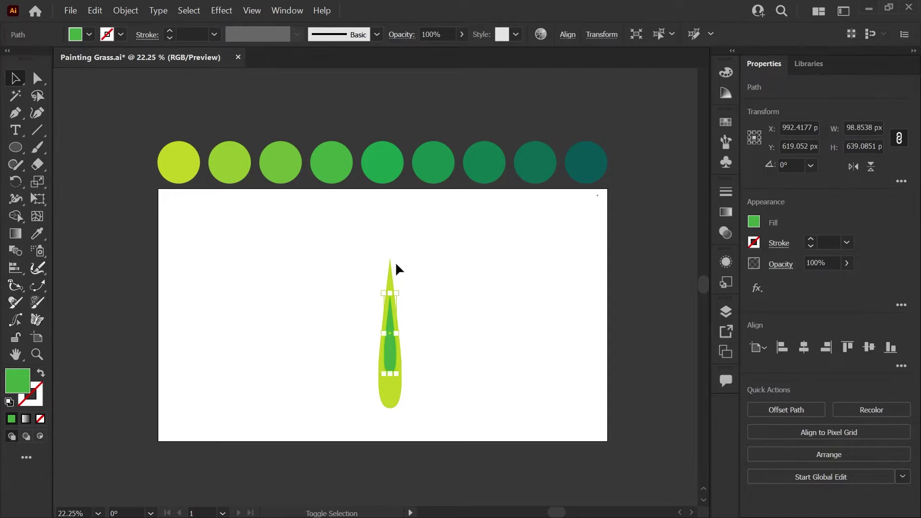
{"action": "left_click_drag", "start_coordinate": [394, 352], "coordinate": [395, 387]}
{"action": "left_click_drag", "start_coordinate": [449, 324], "coordinate": [126, 374]}
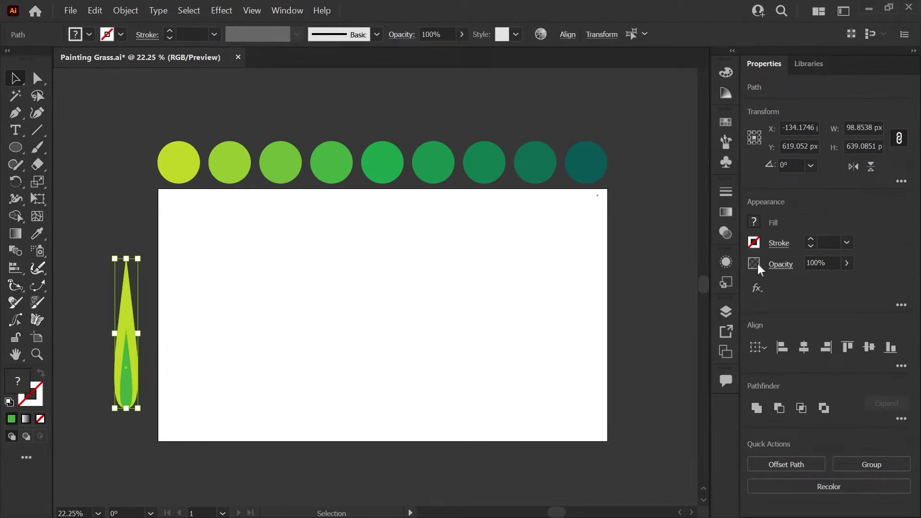
Show the Step 2 Blends layer and hide Step 1 Shapes in the Layers panel
{"action": "left_click", "coordinate": [726, 312]}
{"action": "left_click", "coordinate": [536, 402]}
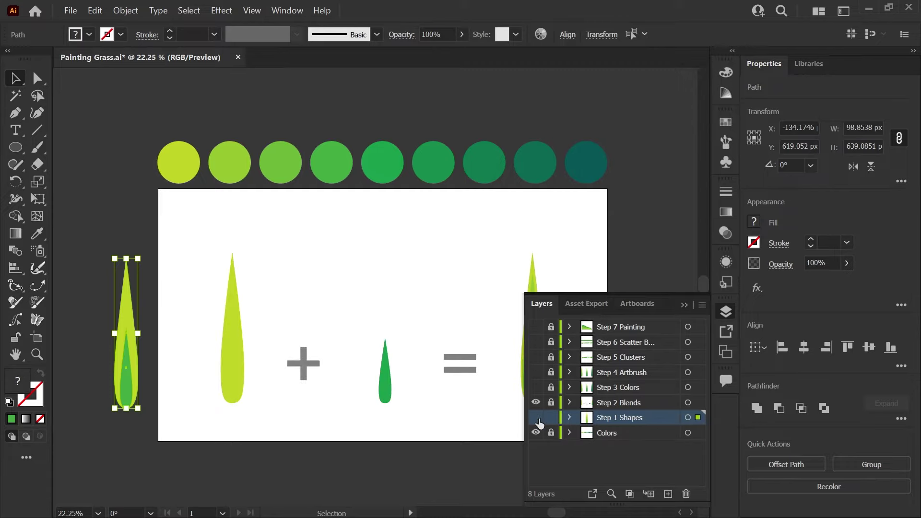
{"action": "left_click", "coordinate": [536, 417]}
{"action": "left_click", "coordinate": [725, 312]}
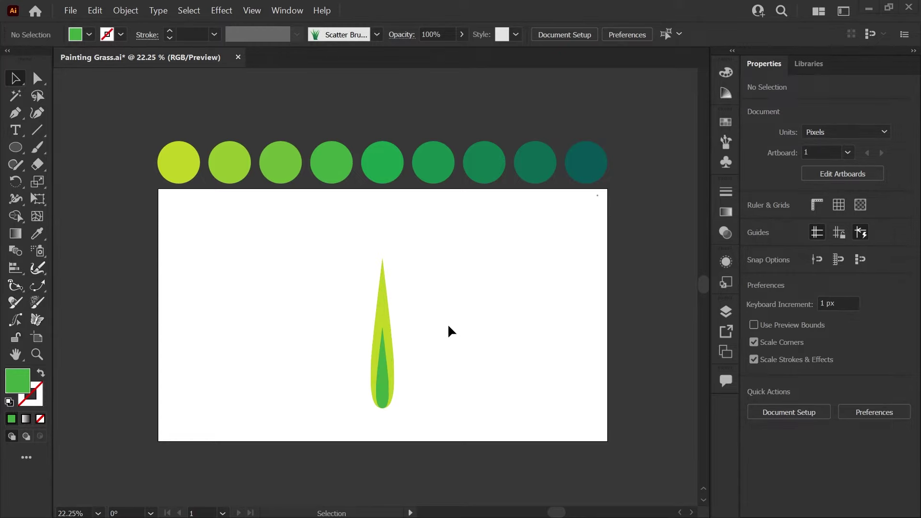
Combine the blade's two shapes into a blend with Object > Blend > Make
{"action": "left_click_drag", "start_coordinate": [458, 270], "coordinate": [321, 414]}
{"action": "left_click", "coordinate": [126, 11]}
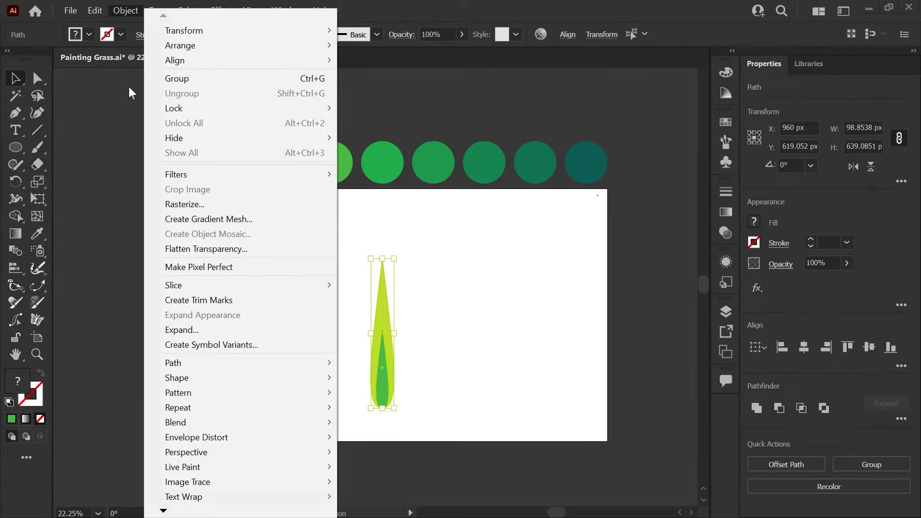
{"action": "mouse_move", "coordinate": [249, 423]}
{"action": "left_click", "coordinate": [365, 321]}
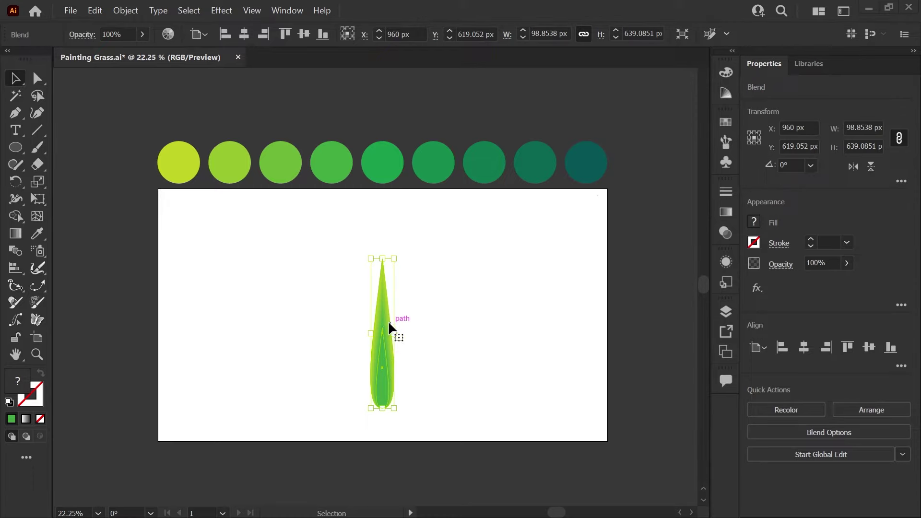
Set the blend's spacing to Specified Steps 3 in Blend Options
{"action": "left_click", "coordinate": [123, 14]}
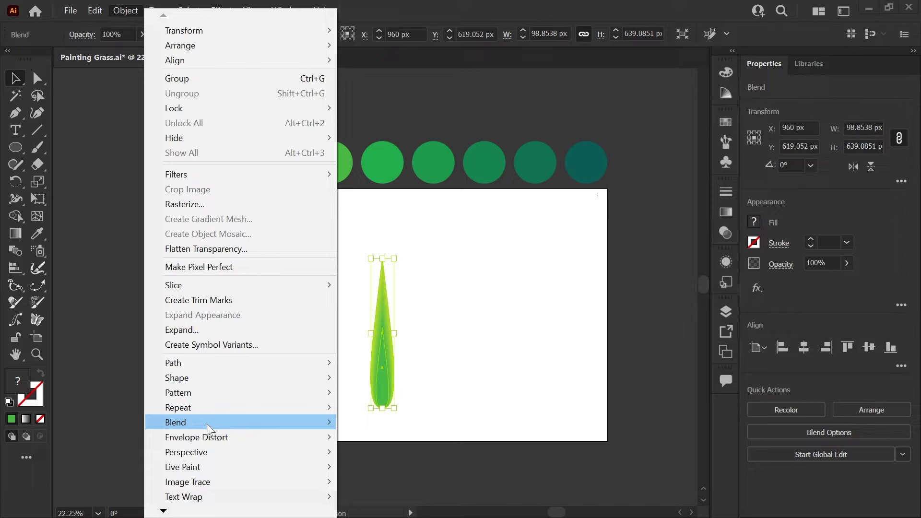
{"action": "mouse_move", "coordinate": [206, 422]}
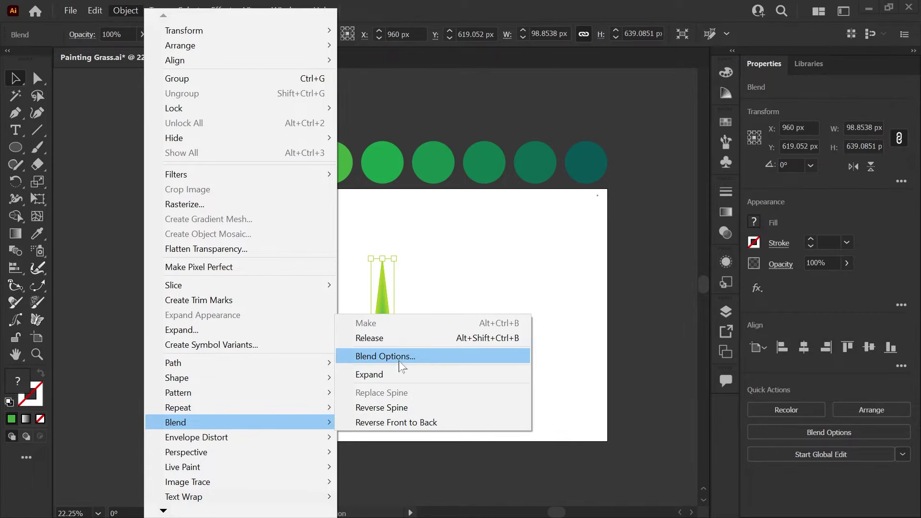
{"action": "left_click", "coordinate": [385, 356]}
{"action": "left_click", "coordinate": [540, 378]}
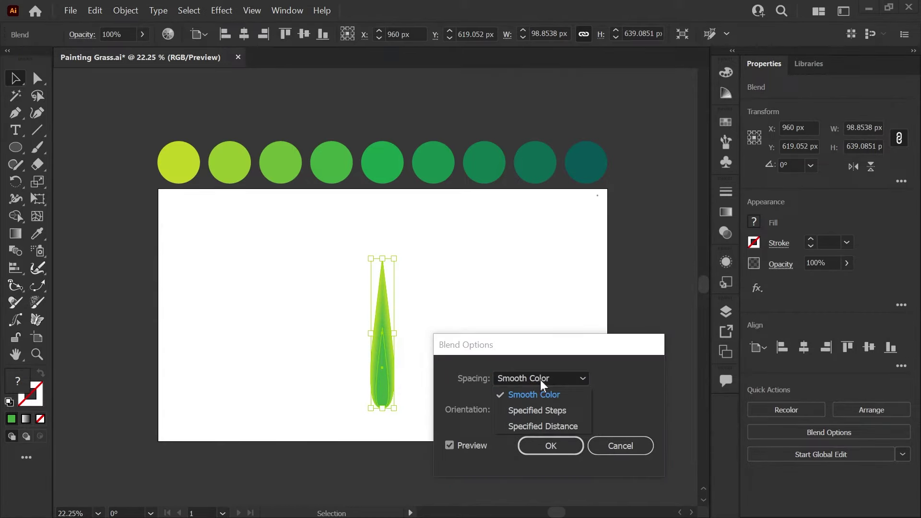
{"action": "left_click", "coordinate": [563, 410]}
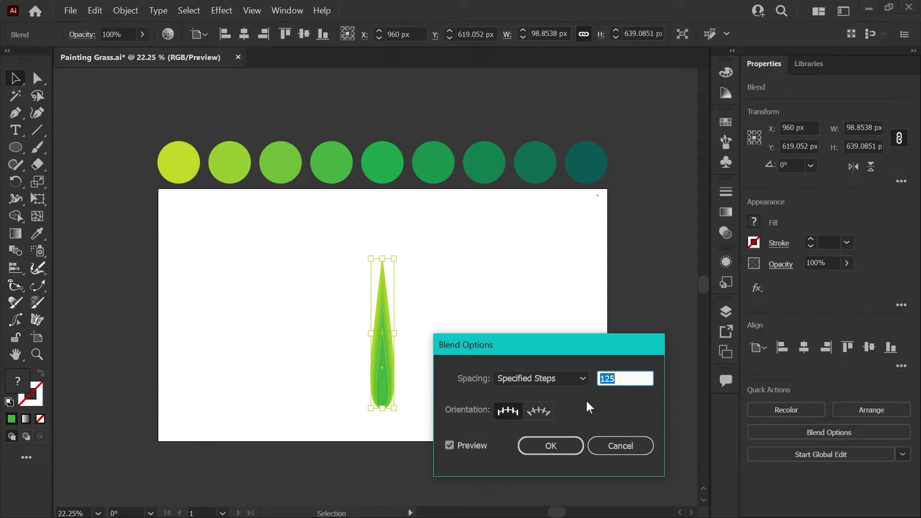
{"action": "type", "text": "3"}
{"action": "left_click", "coordinate": [456, 444]}
{"action": "left_click", "coordinate": [451, 445]}
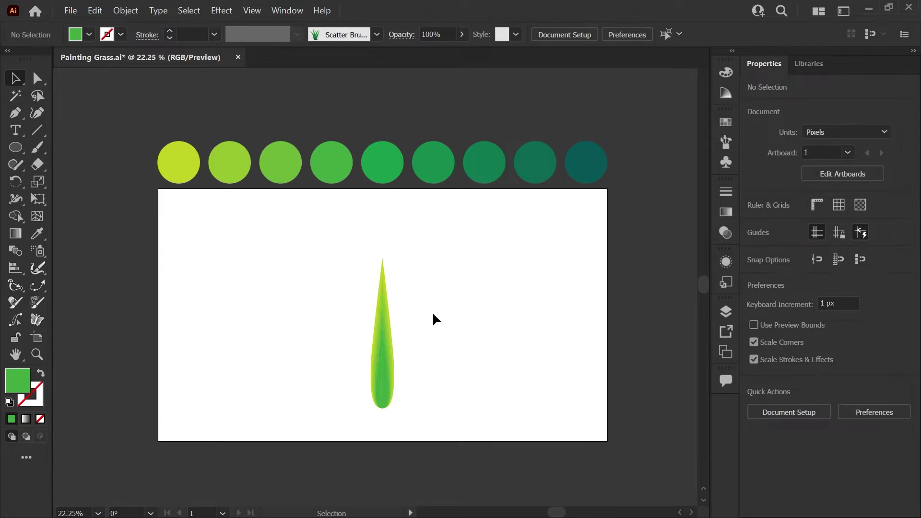
Place copies of the blended blade to the right and left of the original
{"action": "left_click", "coordinate": [384, 369]}
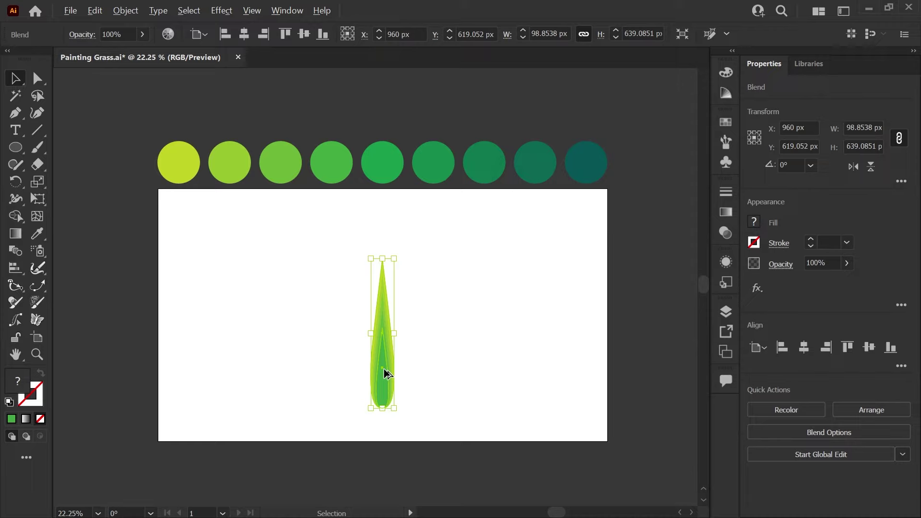
{"action": "left_click_drag", "start_coordinate": [384, 369], "coordinate": [478, 373]}
{"action": "left_click", "coordinate": [427, 379]}
{"action": "left_click", "coordinate": [381, 383]}
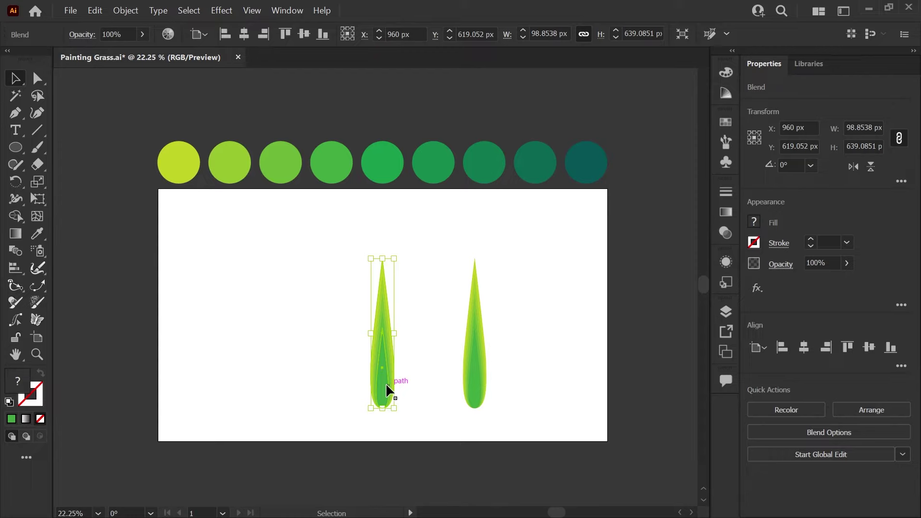
{"action": "left_click_drag", "start_coordinate": [386, 383], "coordinate": [286, 382]}
{"action": "left_click", "coordinate": [331, 331]}
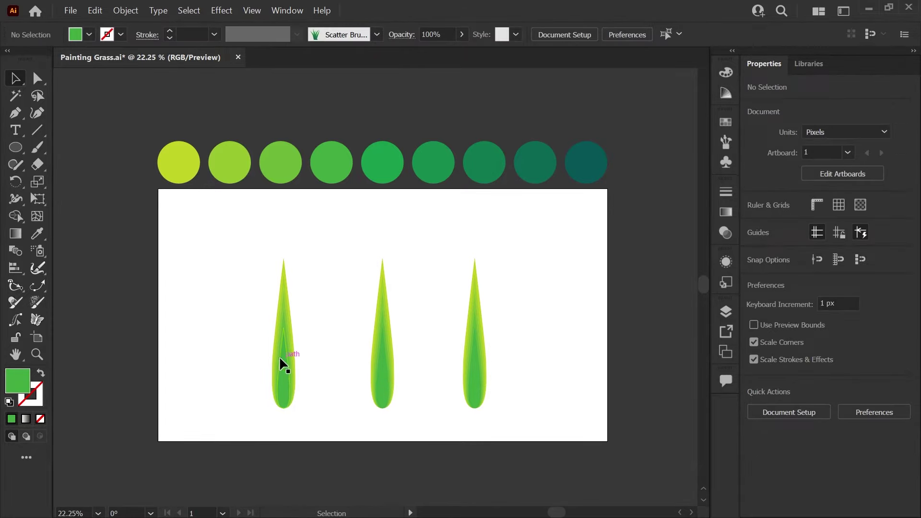
Colour the middle blade's inner shape the sixth green and its outer shape the third circle's green
{"action": "left_click", "coordinate": [43, 79]}
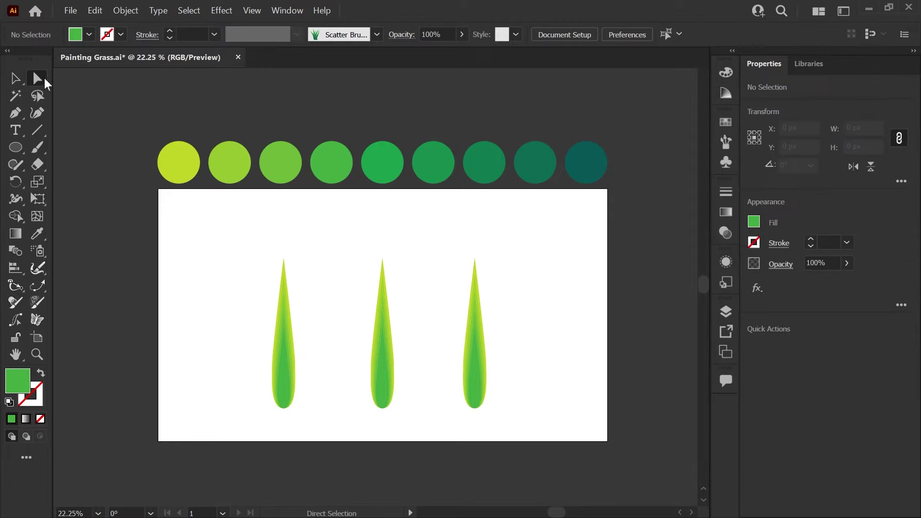
{"action": "left_click", "coordinate": [382, 395]}
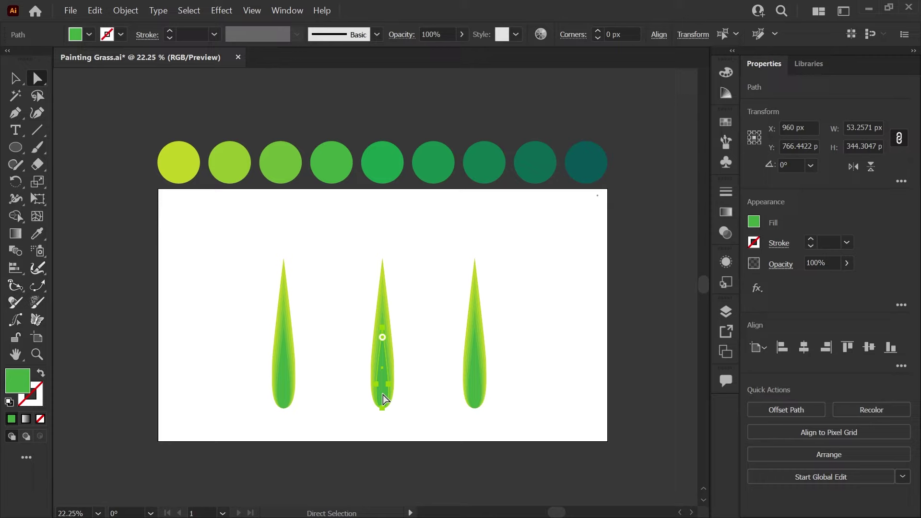
{"action": "key", "text": "i"}
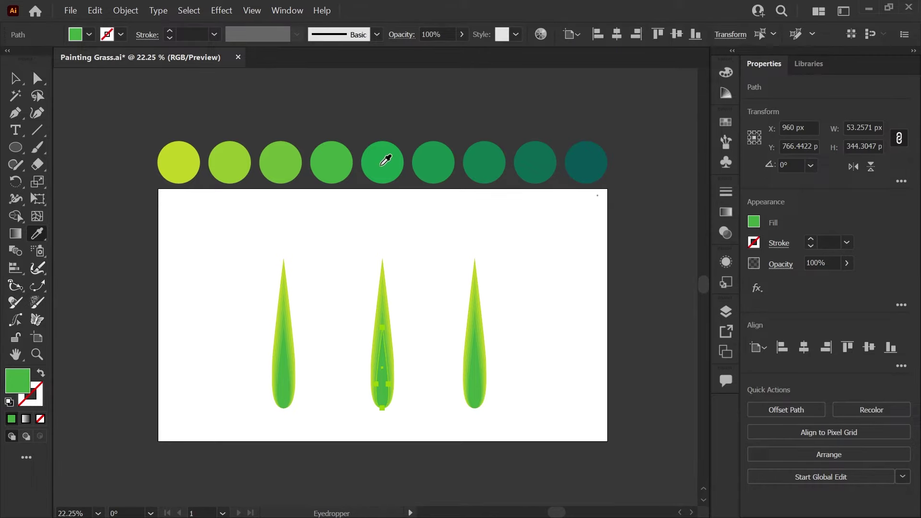
{"action": "left_click", "coordinate": [436, 159]}
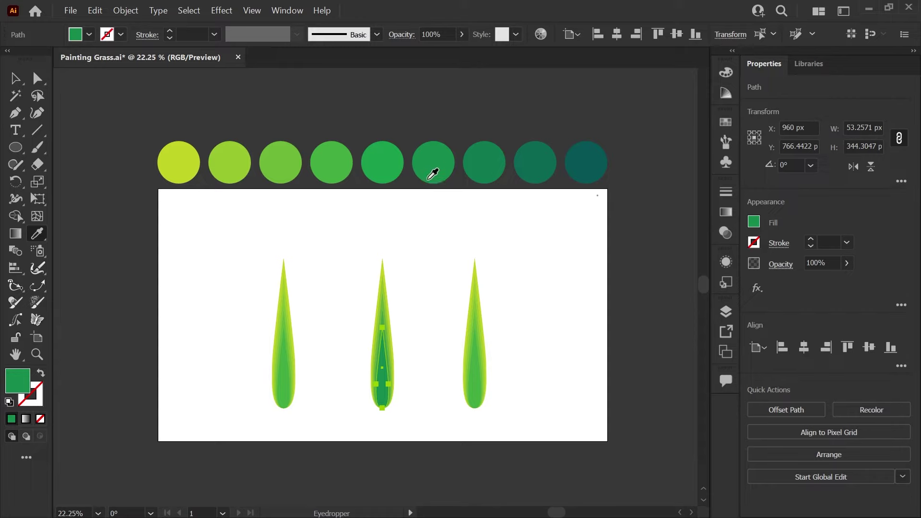
{"action": "key", "text": "a"}
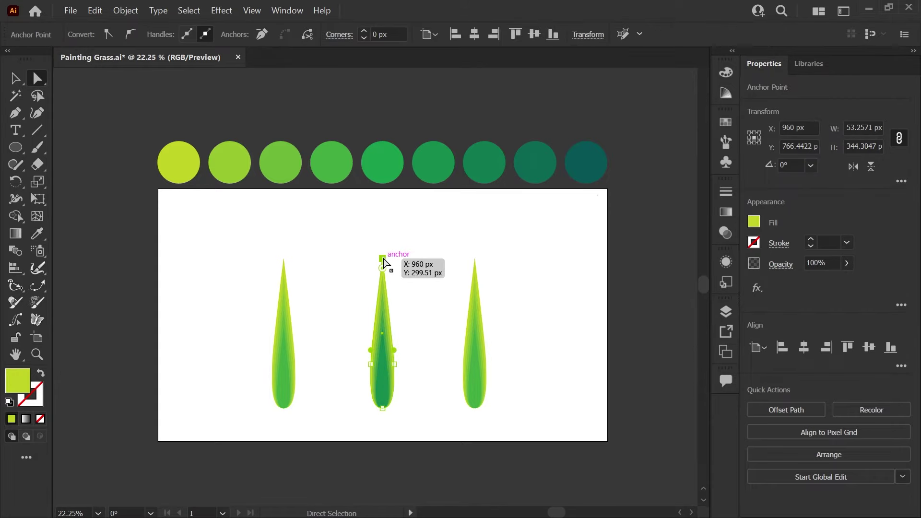
{"action": "left_click", "coordinate": [383, 262]}
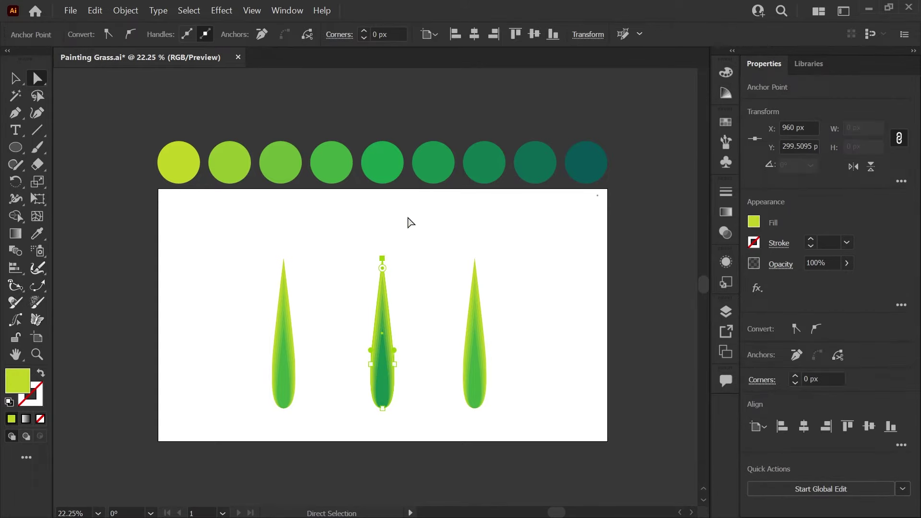
{"action": "key", "text": "i"}
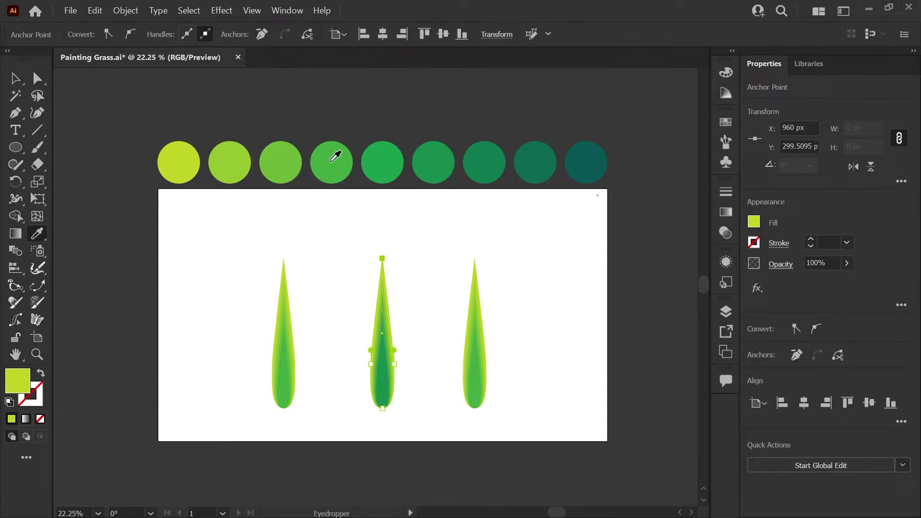
{"action": "left_click", "coordinate": [330, 161]}
{"action": "left_click", "coordinate": [291, 163]}
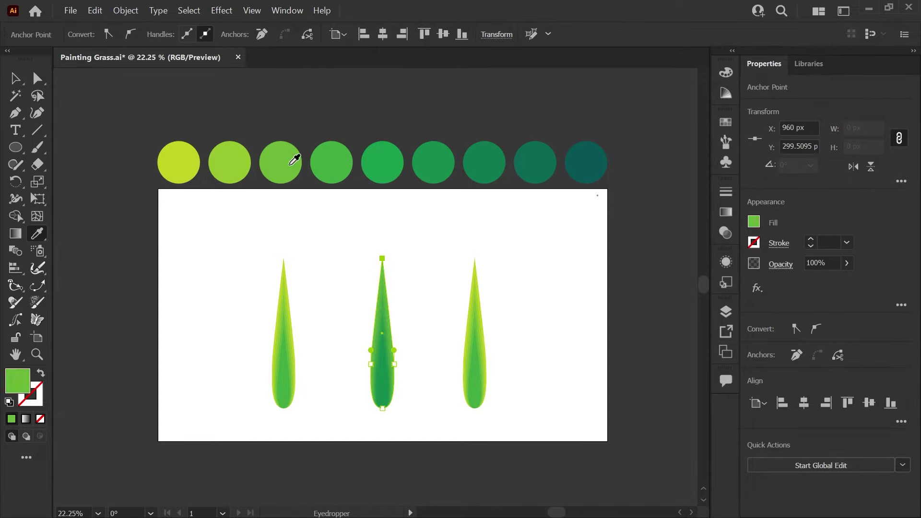
{"action": "key", "text": "a"}
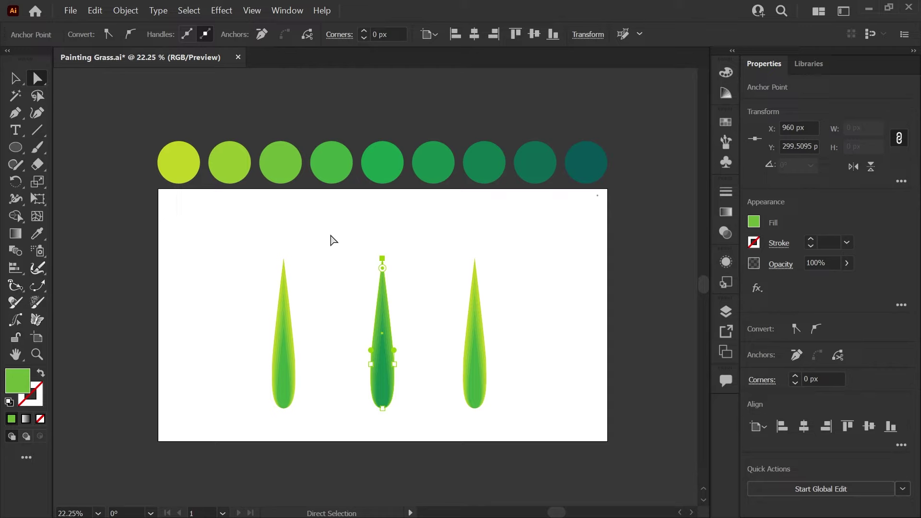
{"action": "left_click", "coordinate": [330, 242]}
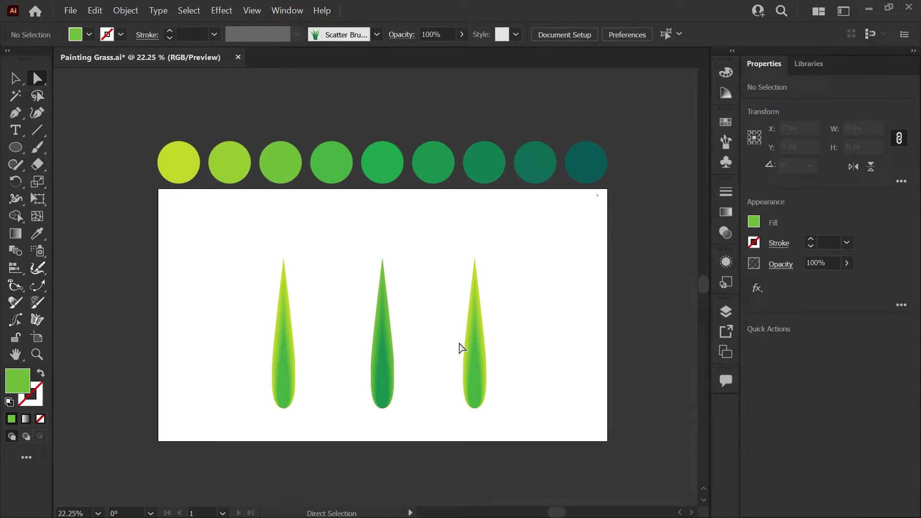
Colour the right blade's inner shape dark teal and its outer shape a brighter green
{"action": "left_click", "coordinate": [478, 394]}
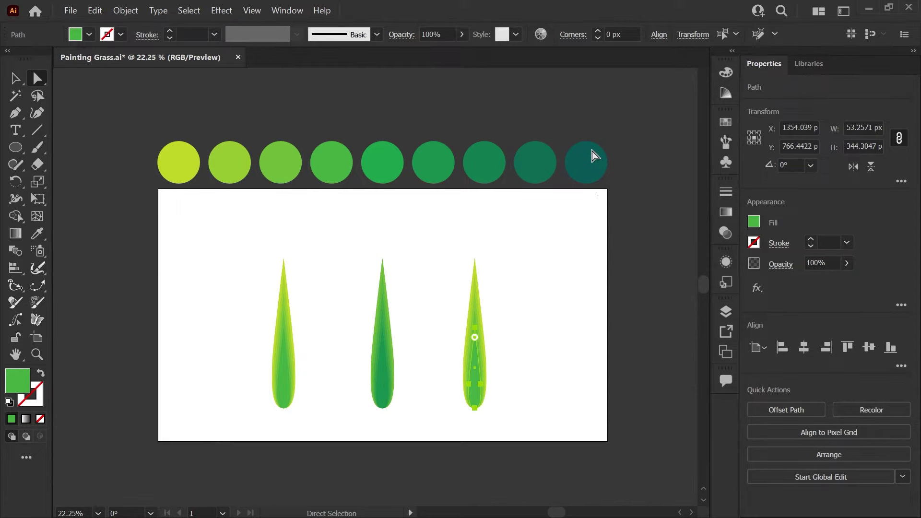
{"action": "key", "text": "i"}
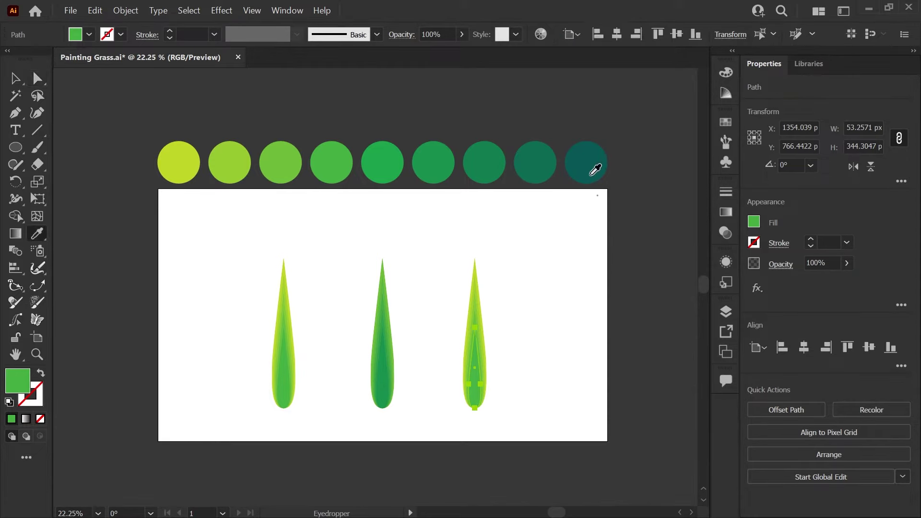
{"action": "left_click", "coordinate": [597, 161]}
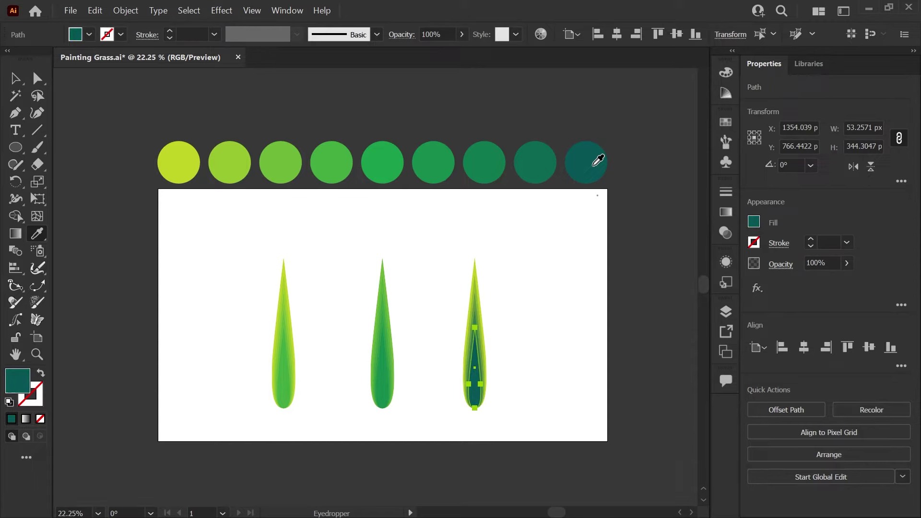
{"action": "key", "text": "a"}
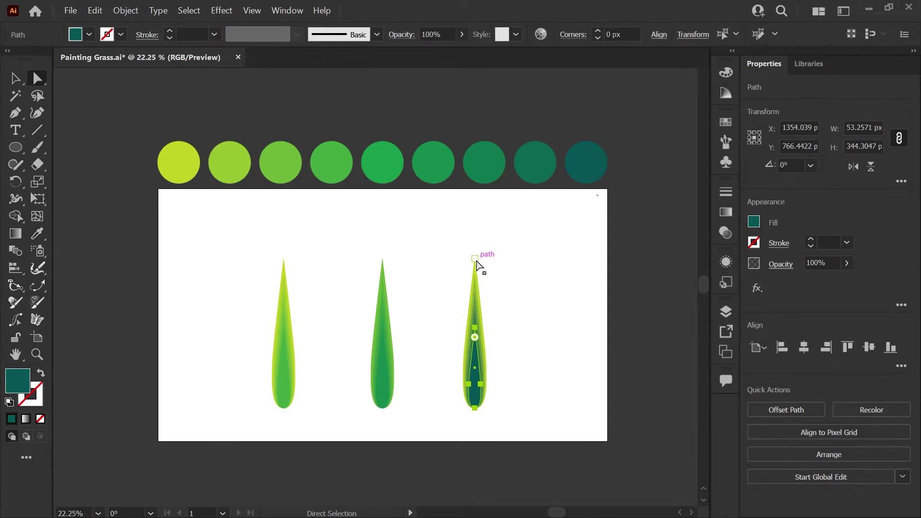
{"action": "left_click", "coordinate": [475, 260]}
{"action": "key", "text": "i"}
{"action": "left_click", "coordinate": [437, 159]}
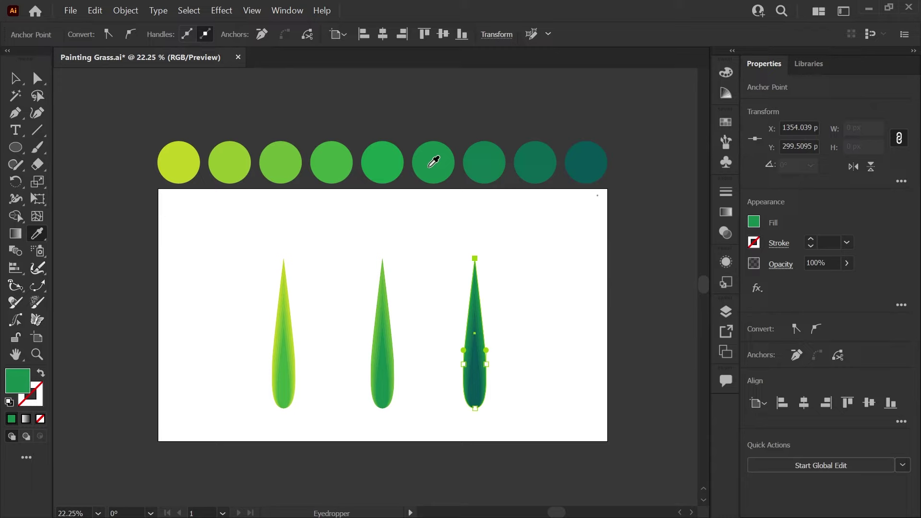
{"action": "left_click", "coordinate": [395, 160]}
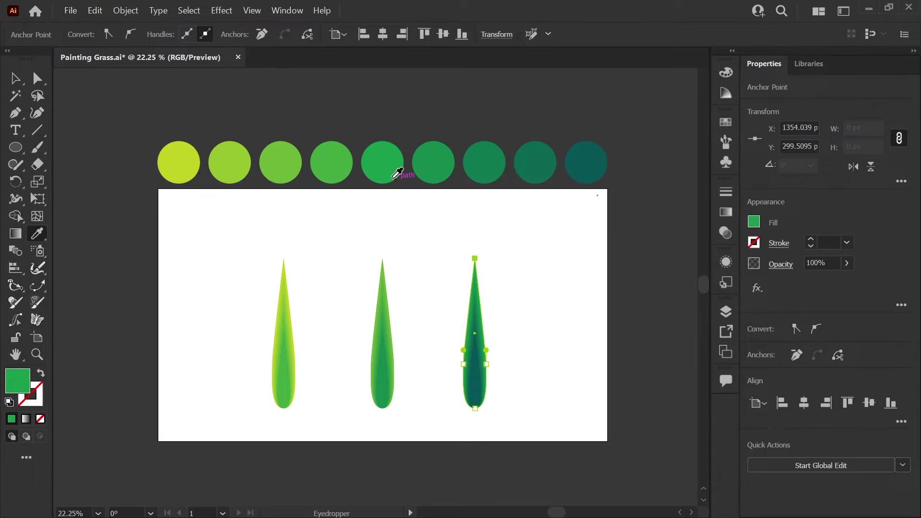
{"action": "left_click", "coordinate": [14, 78]}
{"action": "left_click", "coordinate": [538, 281]}
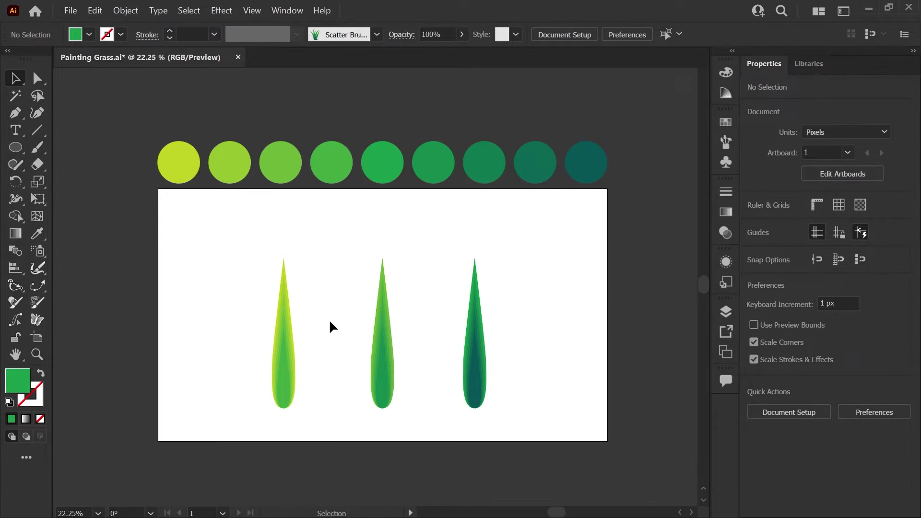
Swap fill and stroke, show the Brushes panel, and set the three blades' height to 100 px
{"action": "key", "text": "shift+x"}
{"action": "key", "text": "F5"}
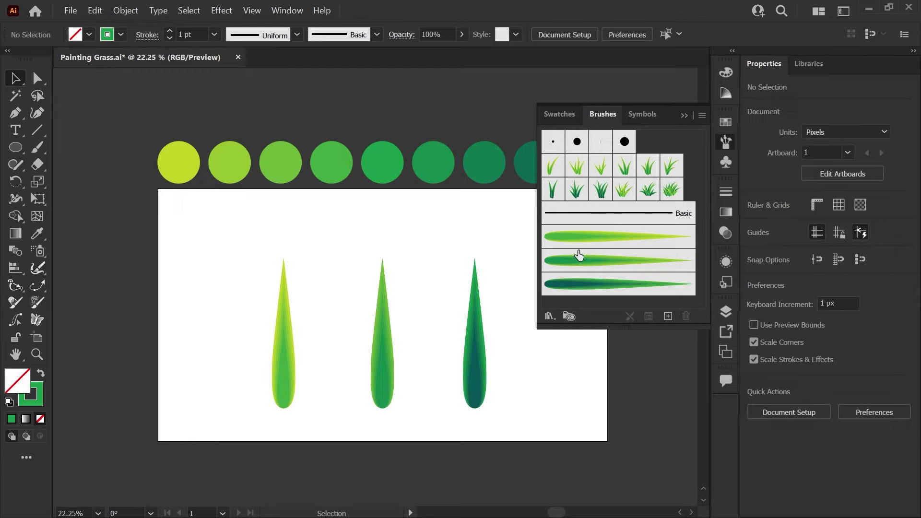
{"action": "left_click_drag", "start_coordinate": [232, 226], "coordinate": [499, 435]}
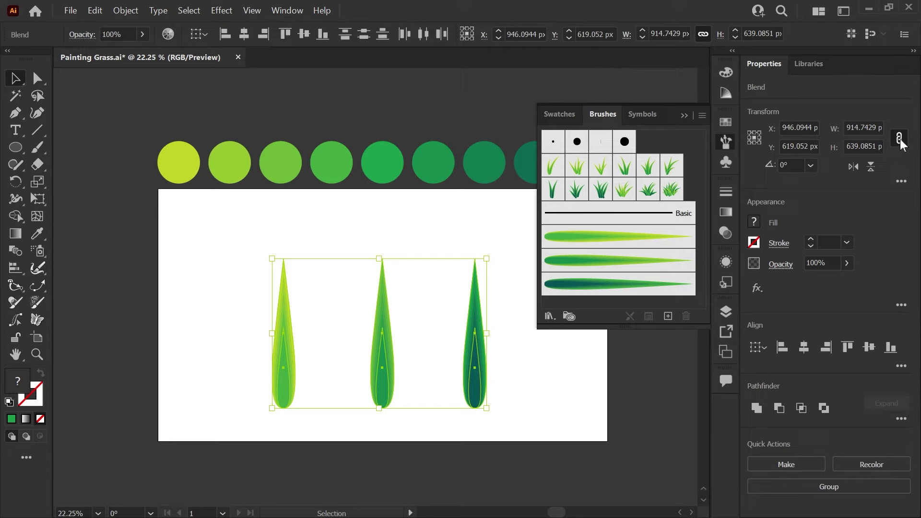
{"action": "double_click", "coordinate": [859, 145]}
{"action": "type", "text": "100"}
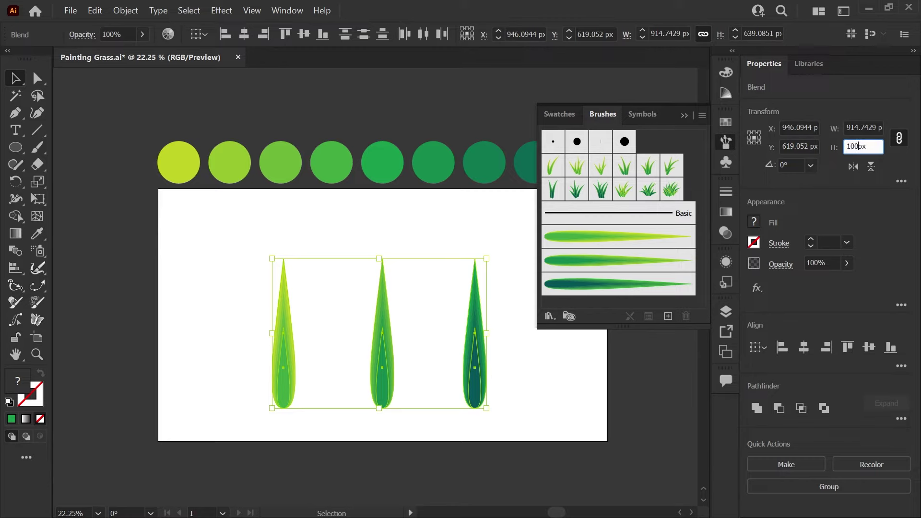
{"action": "key", "text": "Return"}
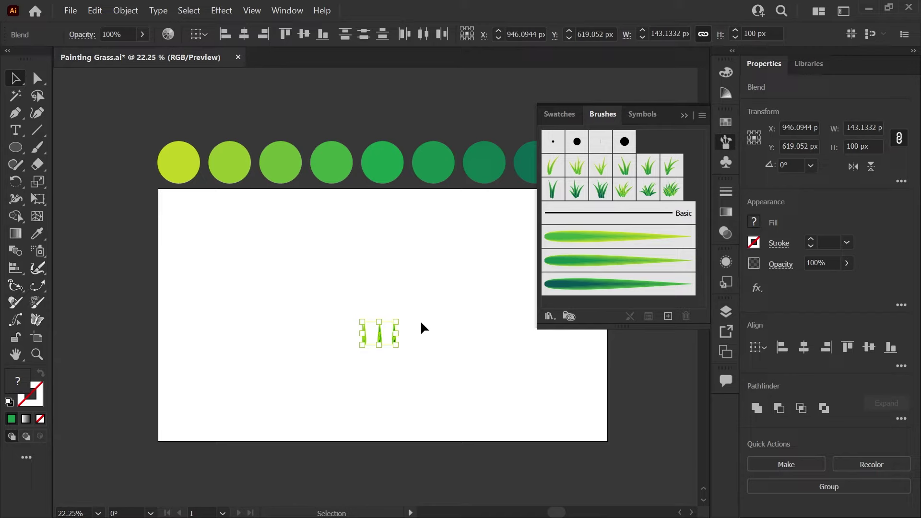
Narrow the group of three blades by dragging a side handle inward
{"action": "left_click", "coordinate": [434, 325]}
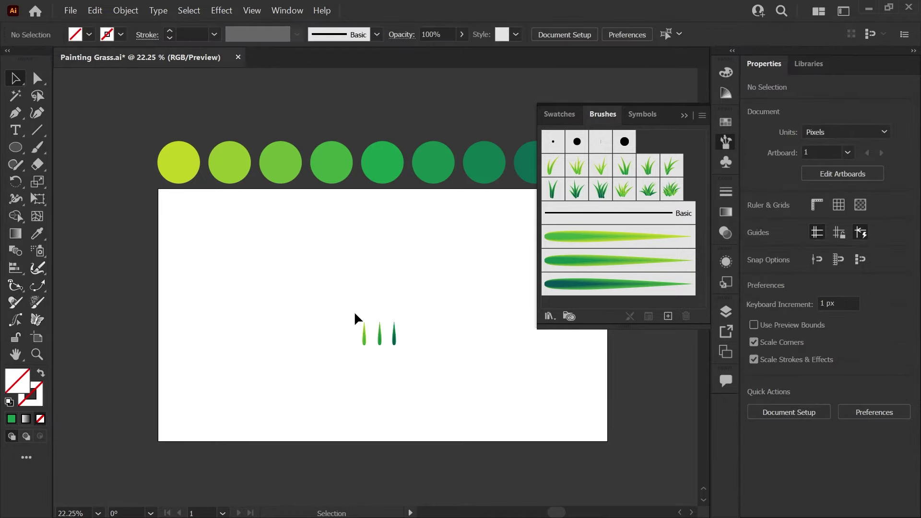
{"action": "left_click_drag", "start_coordinate": [346, 308], "coordinate": [392, 337]}
{"action": "left_click", "coordinate": [424, 335]}
Make an upward-pointing Art Brush from the left grass blade
{"action": "scroll", "coordinate": [388, 340], "scroll_direction": "up", "scroll_amount": 5, "text": "alt"}
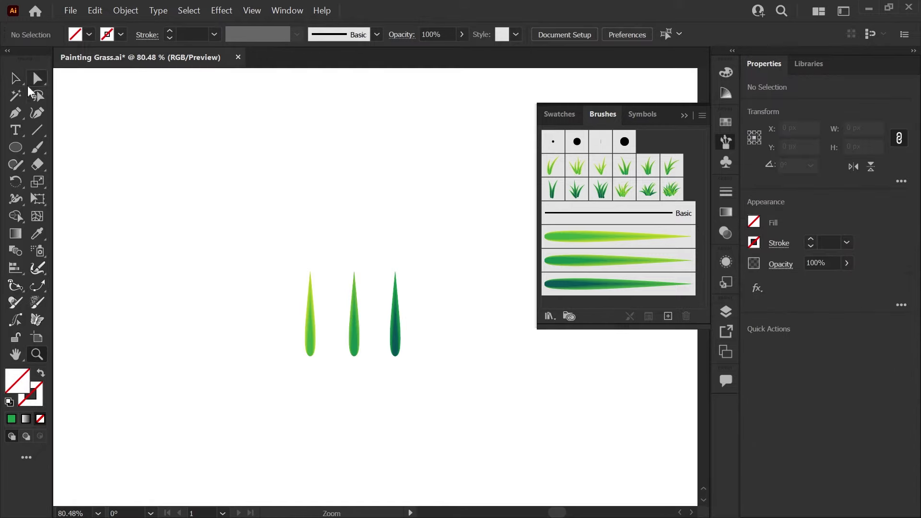
{"action": "left_click", "coordinate": [316, 339]}
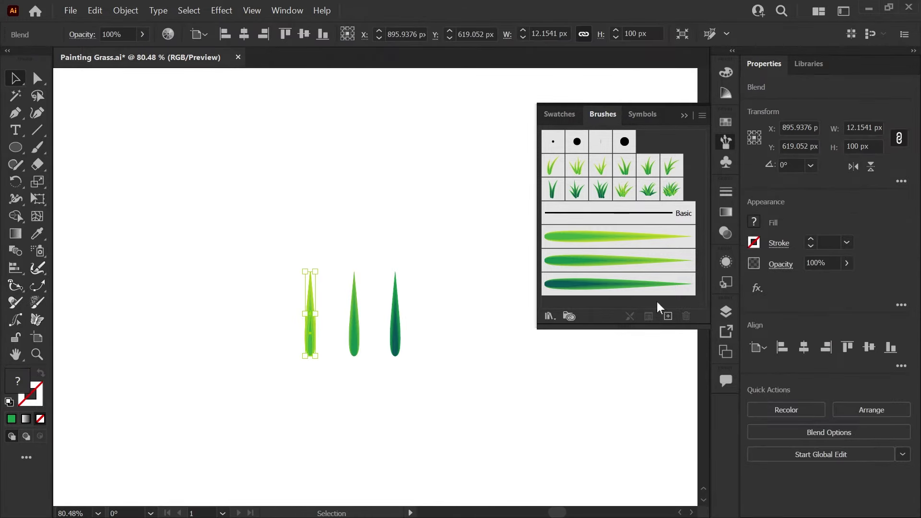
{"action": "left_click", "coordinate": [667, 316]}
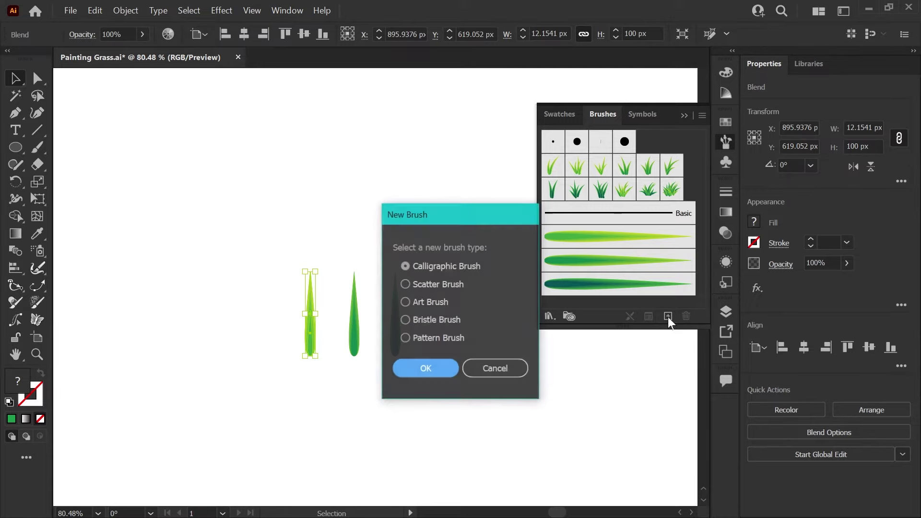
{"action": "left_click", "coordinate": [428, 301]}
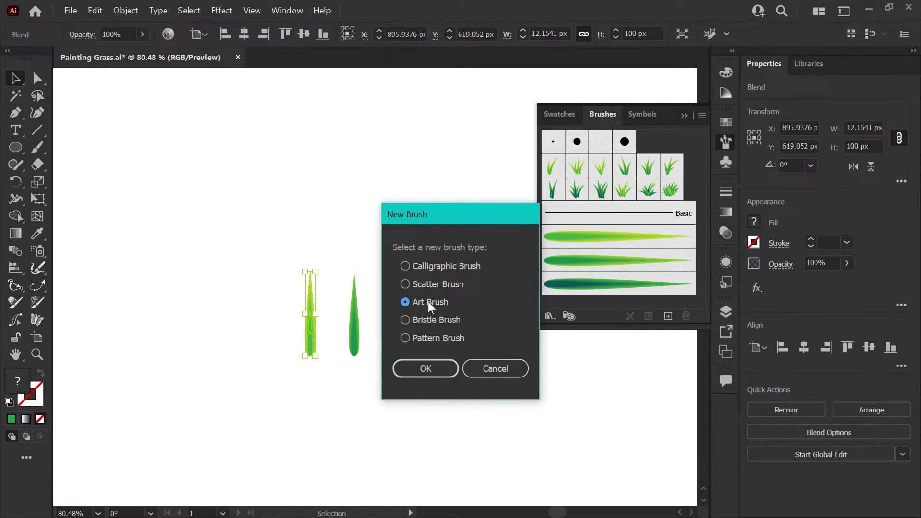
{"action": "left_click", "coordinate": [438, 367]}
{"action": "type", "text": "`"}
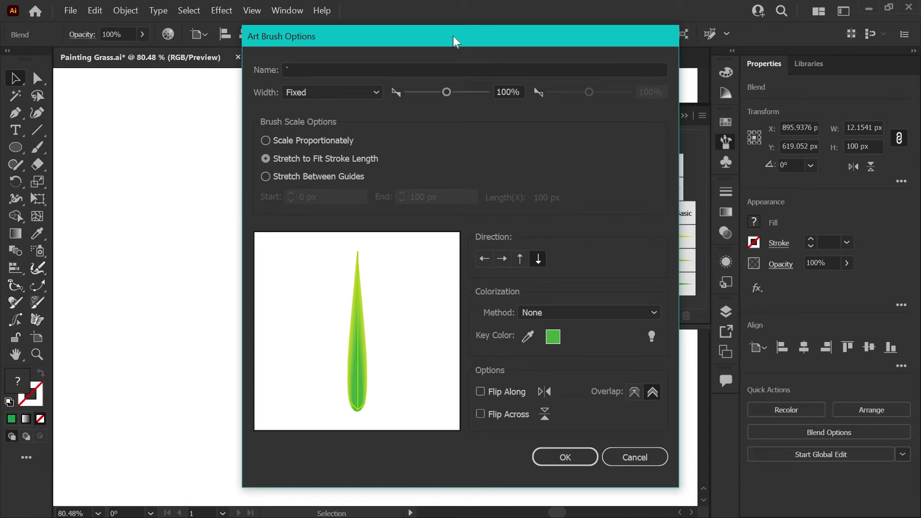
{"action": "left_click", "coordinate": [521, 257]}
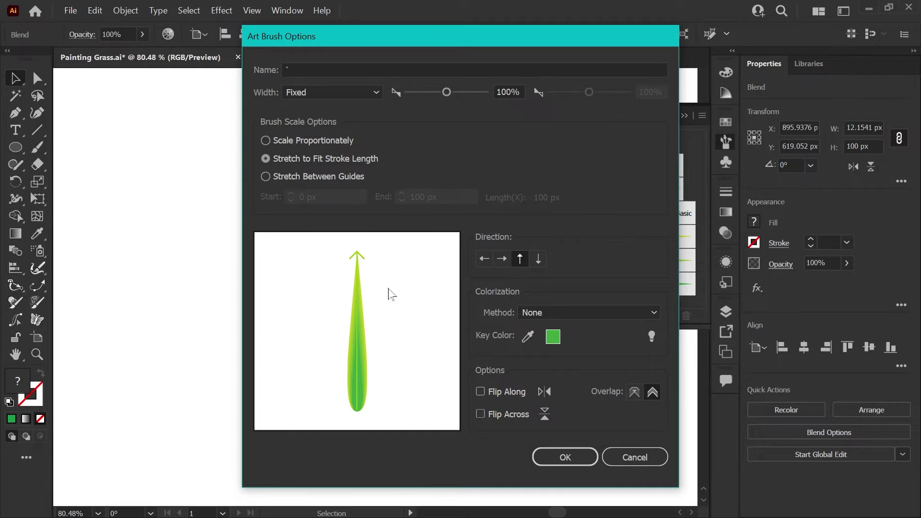
{"action": "left_click", "coordinate": [554, 458]}
Create a second upward-pointing Art Brush from the middle blade
{"action": "left_click", "coordinate": [354, 331]}
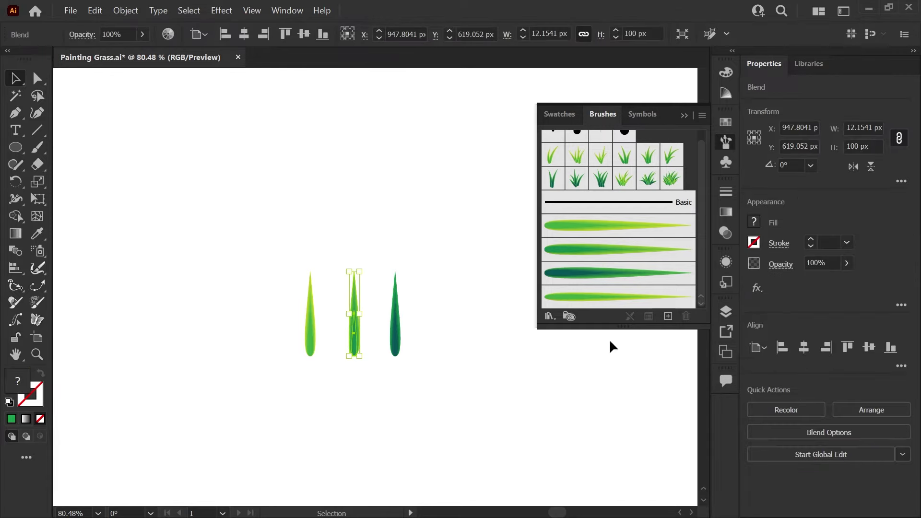
{"action": "left_click", "coordinate": [668, 316]}
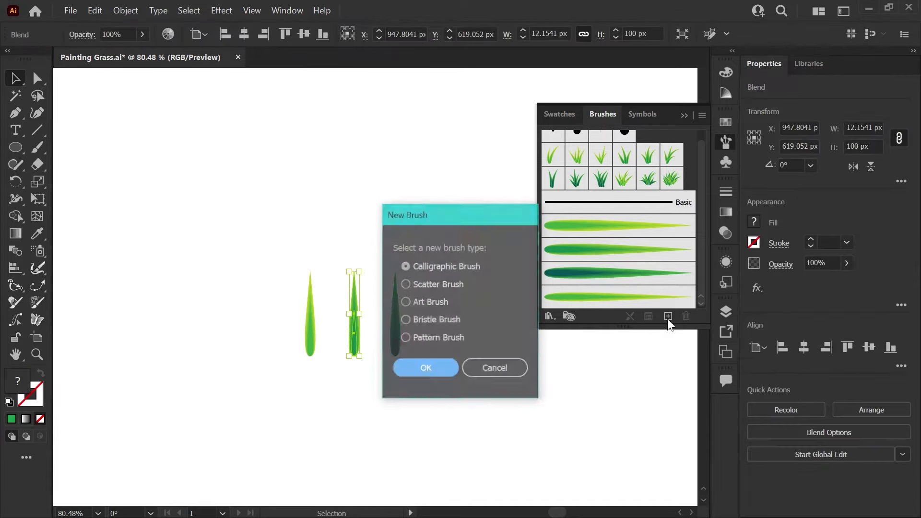
{"action": "left_click", "coordinate": [435, 301]}
{"action": "left_click", "coordinate": [439, 365]}
{"action": "left_click", "coordinate": [520, 259]}
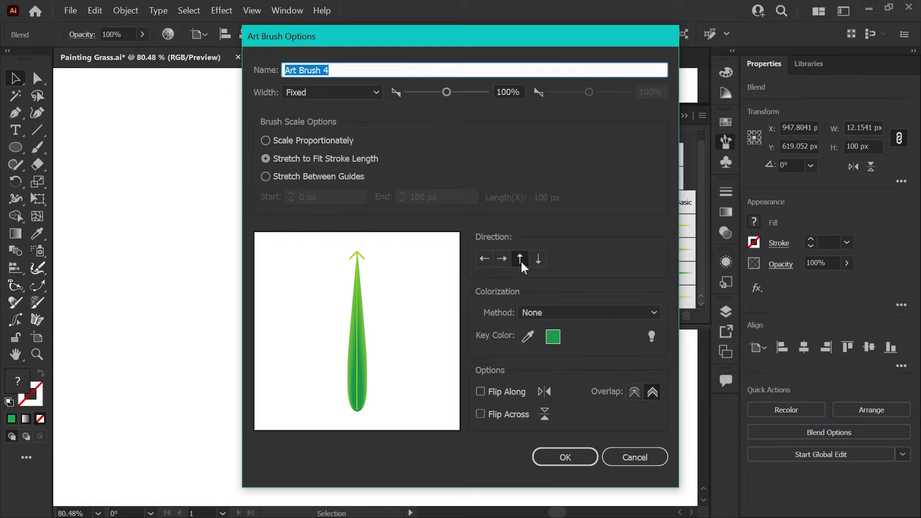
{"action": "left_click", "coordinate": [563, 456]}
Create a third Art Brush from the dark green right blade
{"action": "left_click", "coordinate": [425, 307]}
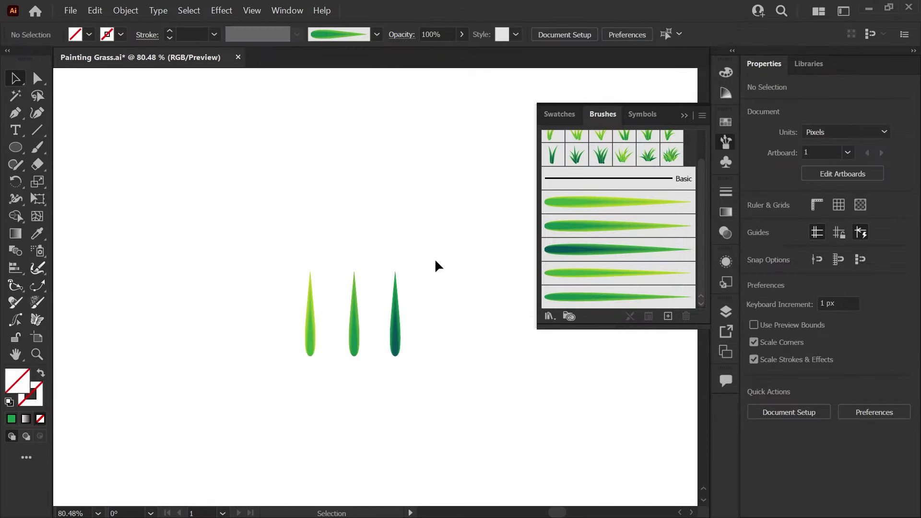
{"action": "left_click_drag", "start_coordinate": [435, 258], "coordinate": [396, 369]}
{"action": "left_click", "coordinate": [396, 369]}
{"action": "left_click_drag", "start_coordinate": [458, 298], "coordinate": [377, 353]}
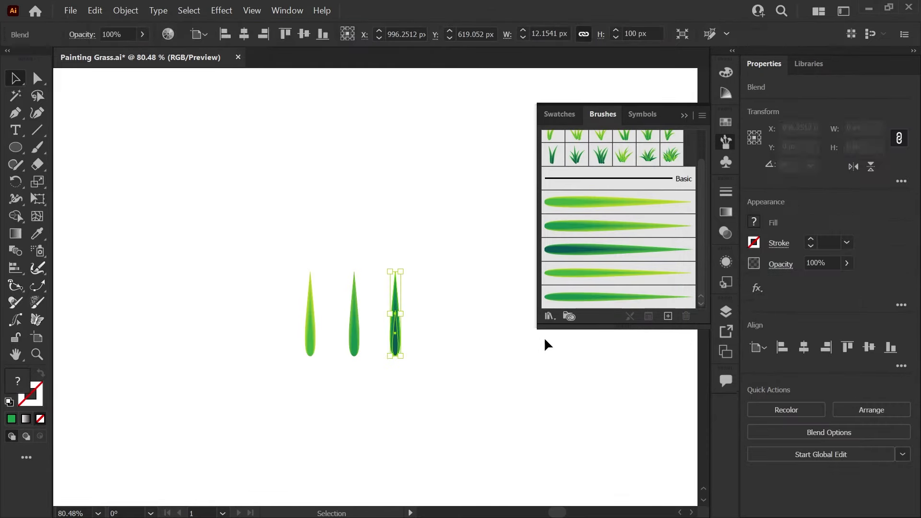
{"action": "left_click", "coordinate": [668, 316]}
{"action": "left_click", "coordinate": [425, 368]}
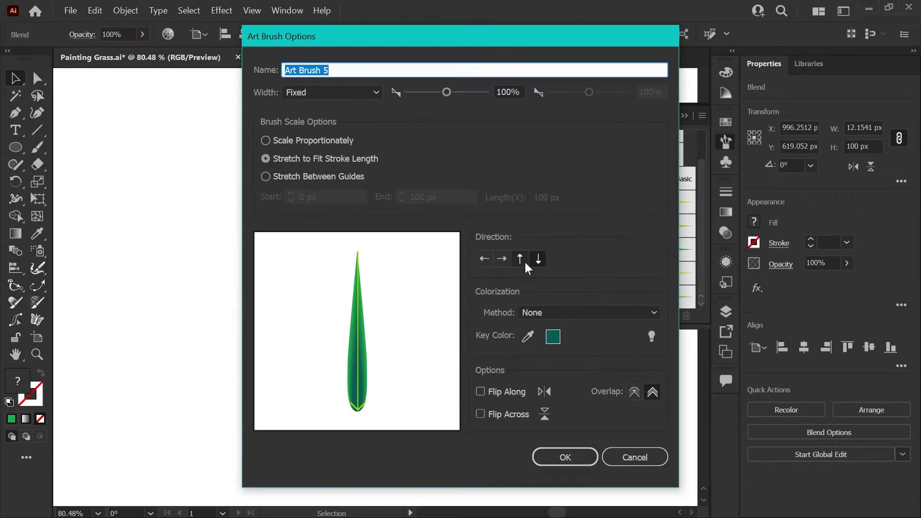
{"action": "left_click", "coordinate": [564, 456]}
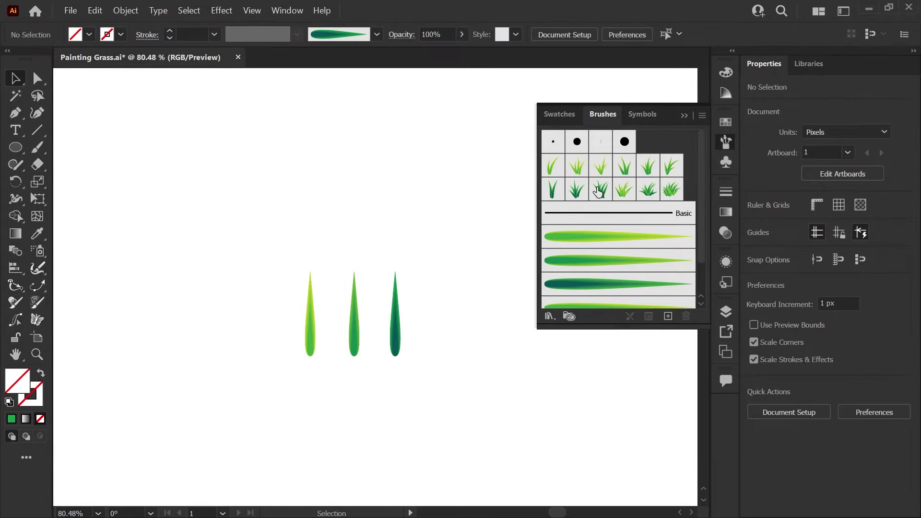
Paint a clump of grass blades at the artboard's left with a green grass brush
{"action": "key", "text": "ctrl+0"}
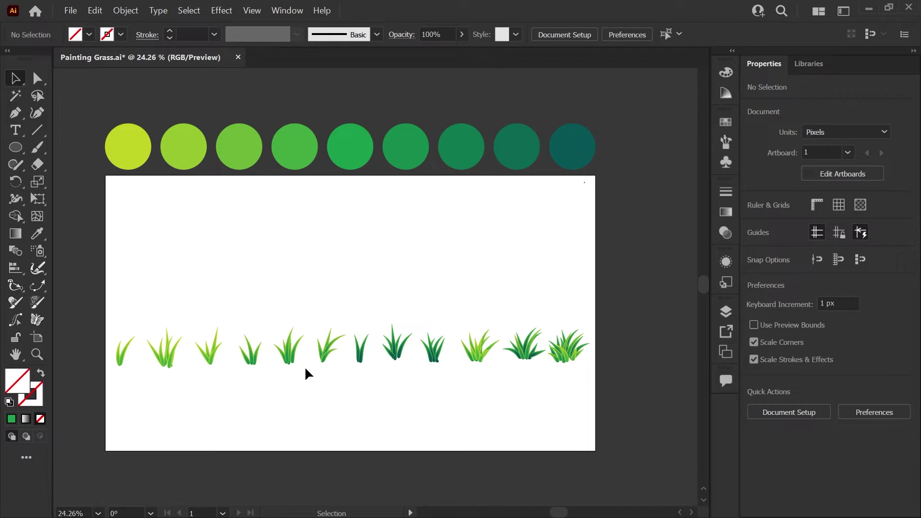
{"action": "left_click", "coordinate": [520, 353]}
{"action": "left_click", "coordinate": [403, 281]}
{"action": "key", "text": "b"}
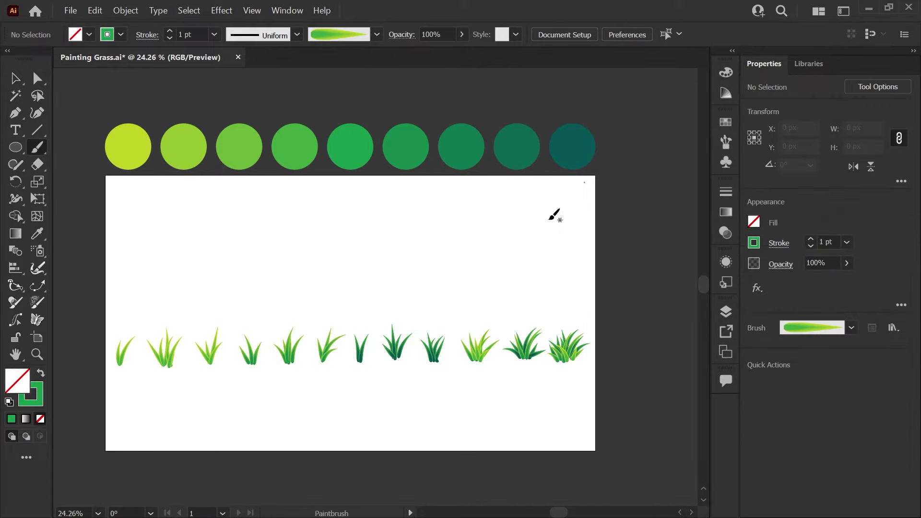
{"action": "left_click", "coordinate": [726, 142]}
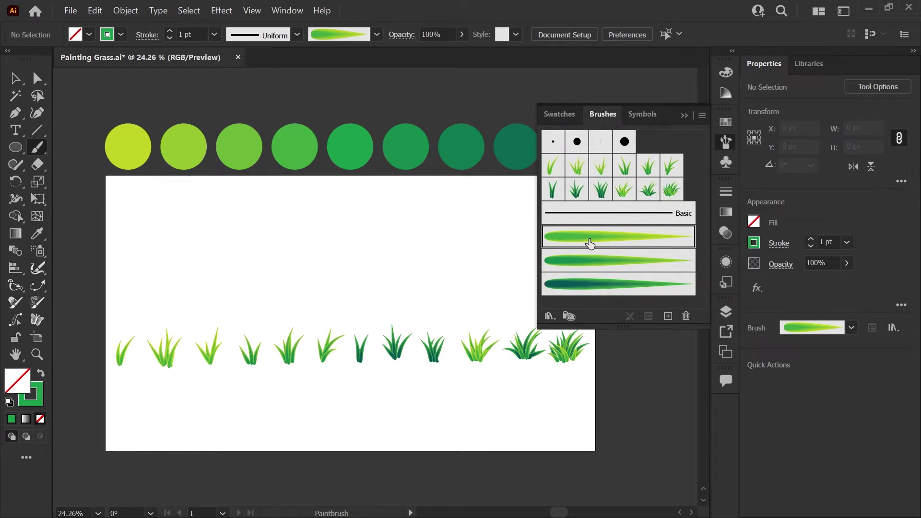
{"action": "mouse_move", "coordinate": [125, 329]}
{"action": "left_mouse_down"}
{"action": "mouse_move", "coordinate": [121, 301]}
{"action": "mouse_move", "coordinate": [136, 295]}
{"action": "left_mouse_up"}
{"action": "left_click_drag", "start_coordinate": [120, 327], "coordinate": [117, 299]}
{"action": "key", "text": "ctrl+z"}
{"action": "key", "text": "ctrl+z"}
{"action": "mouse_move", "coordinate": [120, 326]}
{"action": "left_mouse_down"}
{"action": "mouse_move", "coordinate": [113, 305]}
{"action": "mouse_move", "coordinate": [174, 287]}
{"action": "left_mouse_up"}
{"action": "key", "text": "ctrl+z"}
{"action": "left_click_drag", "start_coordinate": [174, 320], "coordinate": [175, 288]}
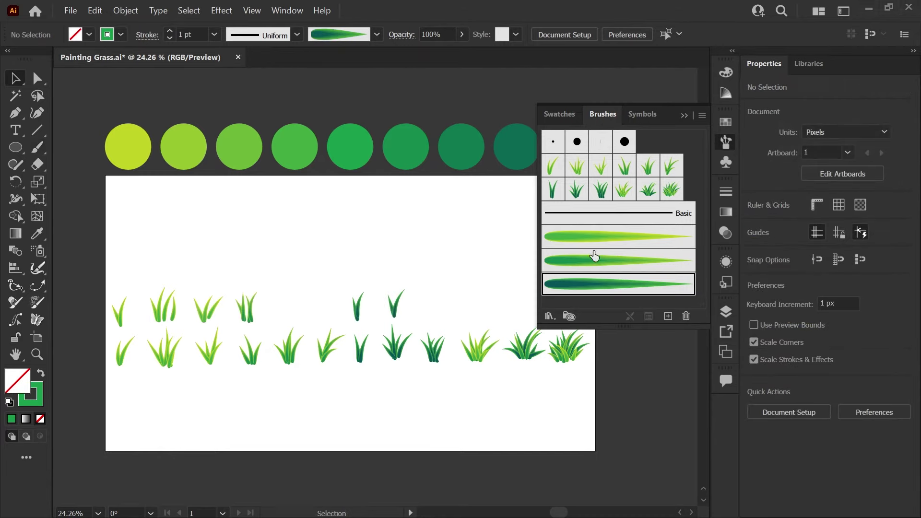
Paint a medium green grass clump and blade in the middle of the artboard
{"action": "left_click", "coordinate": [594, 259]}
{"action": "left_click", "coordinate": [37, 148]}
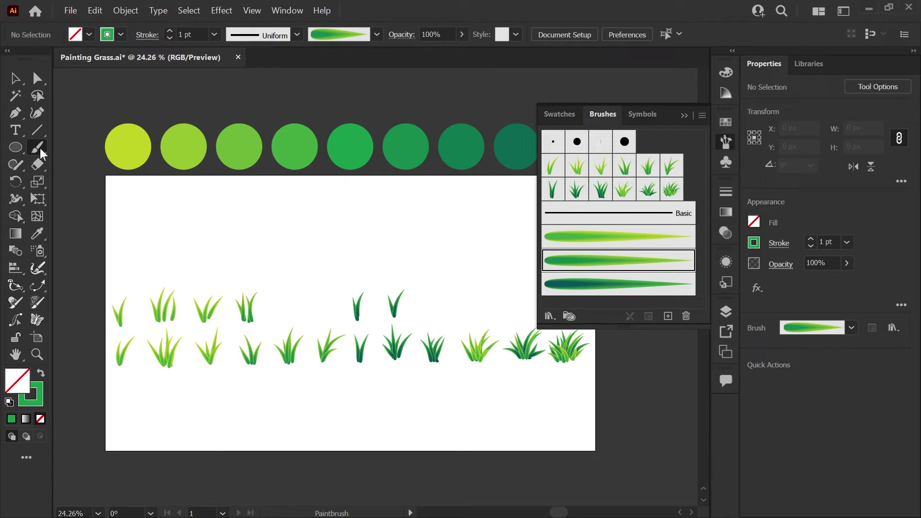
{"action": "mouse_move", "coordinate": [284, 320]}
{"action": "left_mouse_down"}
{"action": "mouse_move", "coordinate": [273, 298]}
{"action": "mouse_move", "coordinate": [285, 322]}
{"action": "mouse_move", "coordinate": [294, 290]}
{"action": "left_mouse_up"}
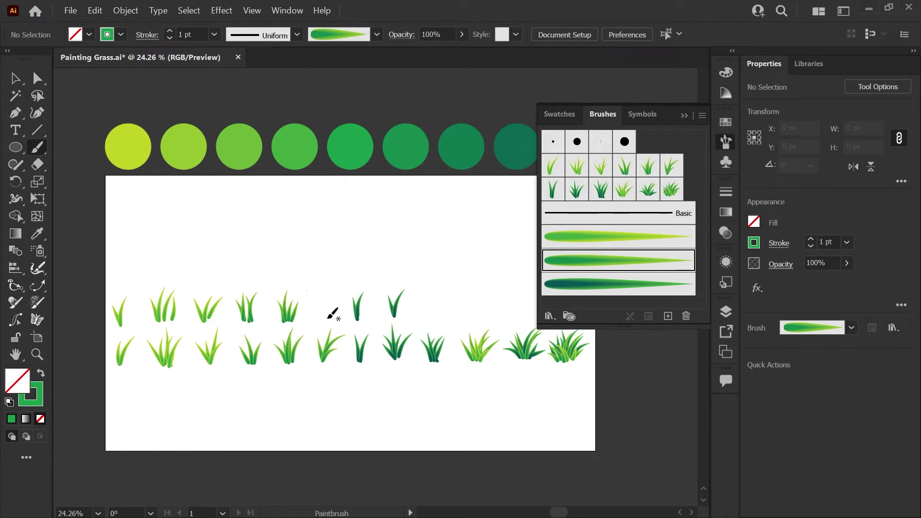
{"action": "mouse_move", "coordinate": [328, 319]}
{"action": "left_mouse_down"}
{"action": "mouse_move", "coordinate": [321, 299]}
{"action": "mouse_move", "coordinate": [328, 319]}
{"action": "mouse_move", "coordinate": [335, 298]}
{"action": "mouse_move", "coordinate": [326, 321]}
{"action": "mouse_move", "coordinate": [316, 302]}
{"action": "left_mouse_up"}
Paint further blades toward the right in dark green and middle green
{"action": "left_click", "coordinate": [609, 288]}
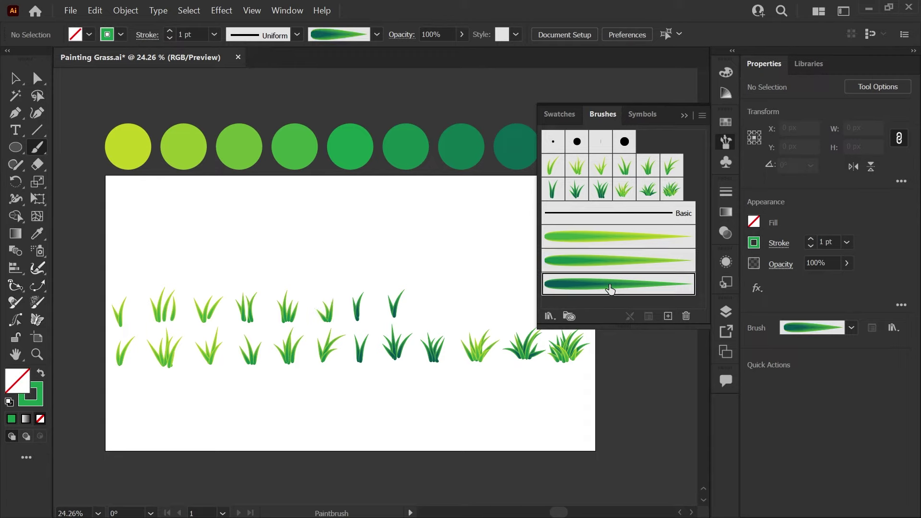
{"action": "mouse_move", "coordinate": [397, 314]}
{"action": "left_mouse_down"}
{"action": "mouse_move", "coordinate": [430, 320]}
{"action": "mouse_move", "coordinate": [432, 299]}
{"action": "mouse_move", "coordinate": [436, 317]}
{"action": "mouse_move", "coordinate": [421, 301]}
{"action": "left_mouse_up"}
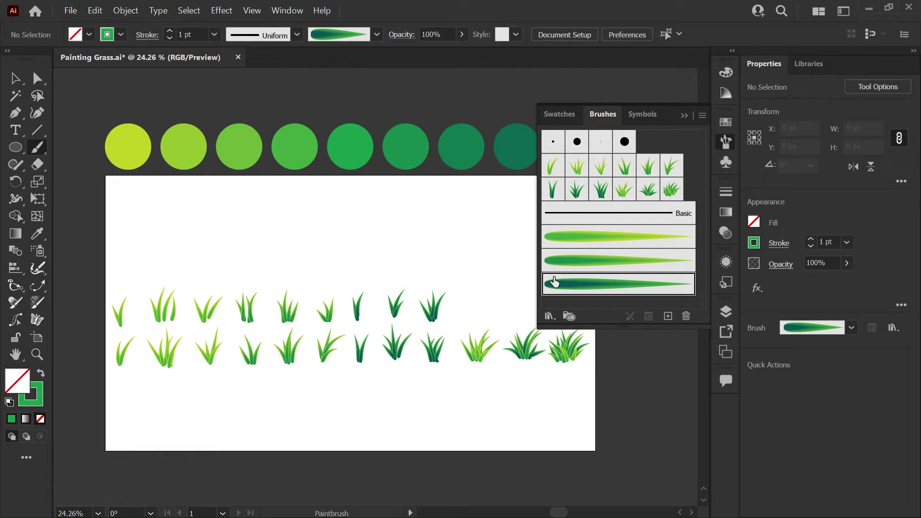
{"action": "left_click", "coordinate": [600, 268]}
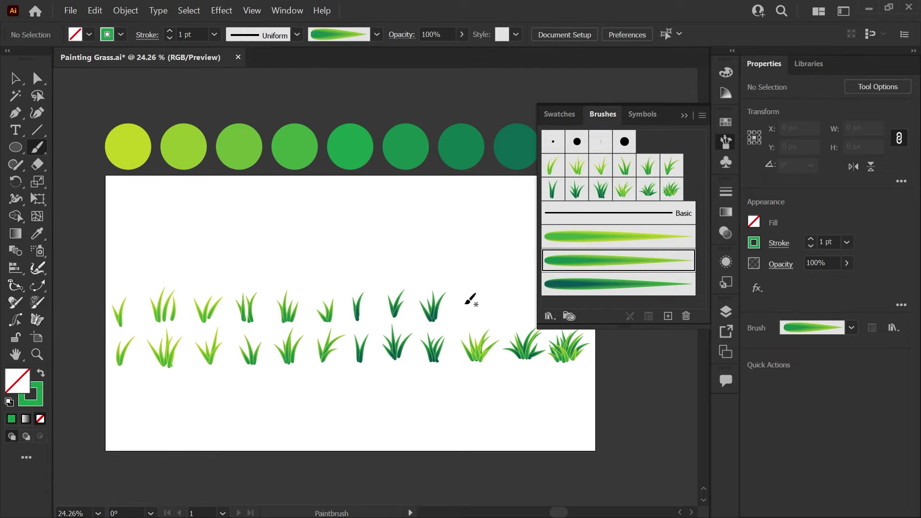
{"action": "mouse_move", "coordinate": [472, 311]}
{"action": "left_mouse_down"}
{"action": "mouse_move", "coordinate": [459, 297]}
{"action": "mouse_move", "coordinate": [478, 292]}
{"action": "left_mouse_up"}
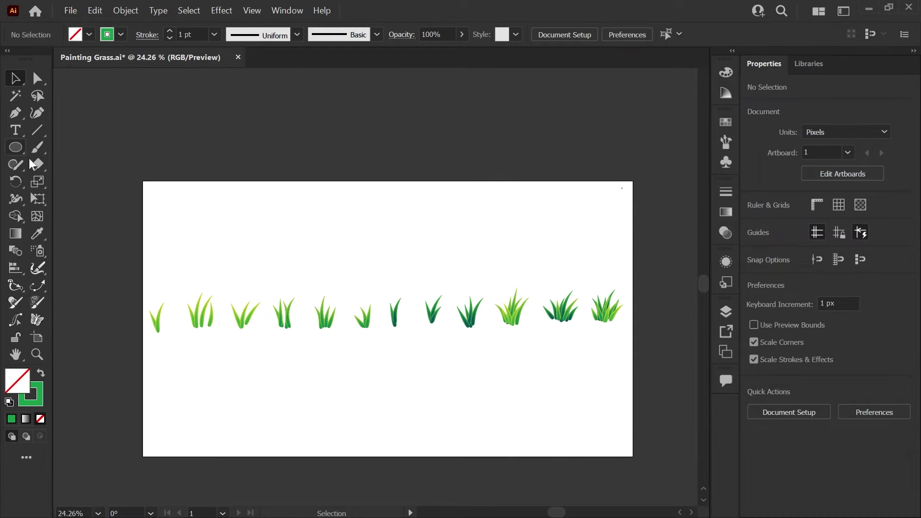
Set the stroke colour to None
{"action": "left_click", "coordinate": [39, 402]}
{"action": "left_click", "coordinate": [41, 419]}
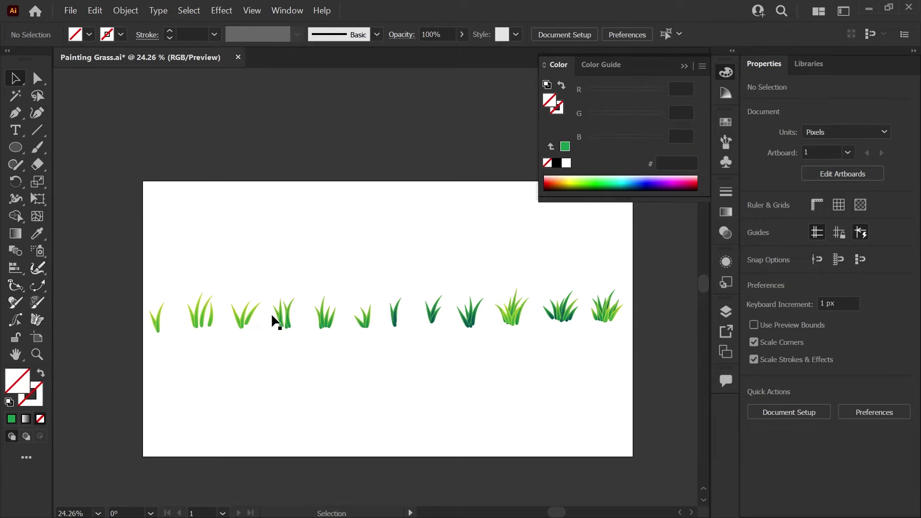
{"action": "left_click", "coordinate": [726, 73]}
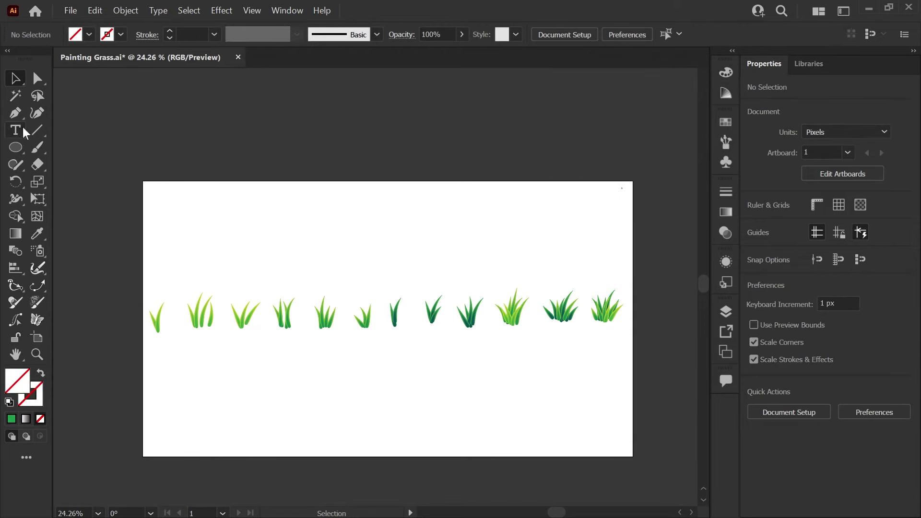
Draw a horizontal line across the upper artboard above the grass clumps and select it
{"action": "left_click", "coordinate": [37, 131]}
{"action": "left_click_drag", "start_coordinate": [160, 241], "coordinate": [610, 248]}
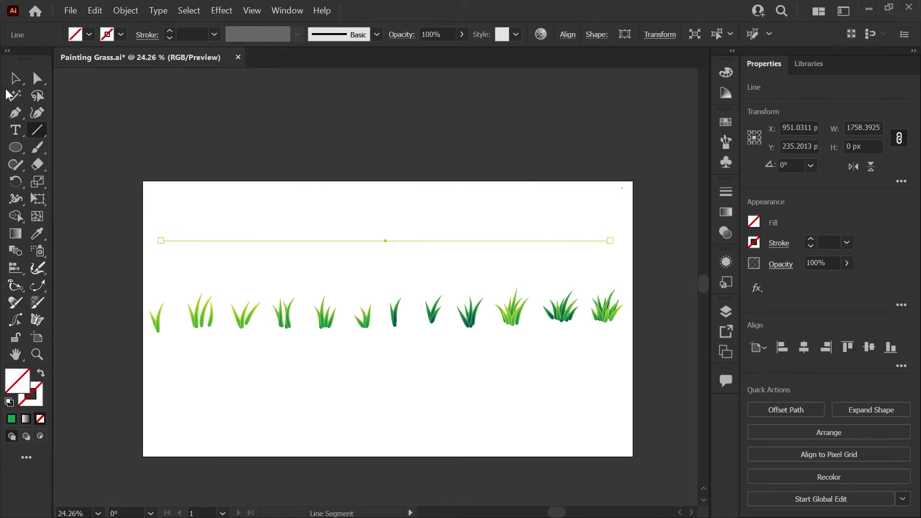
{"action": "left_click", "coordinate": [15, 78]}
{"action": "left_click", "coordinate": [267, 203]}
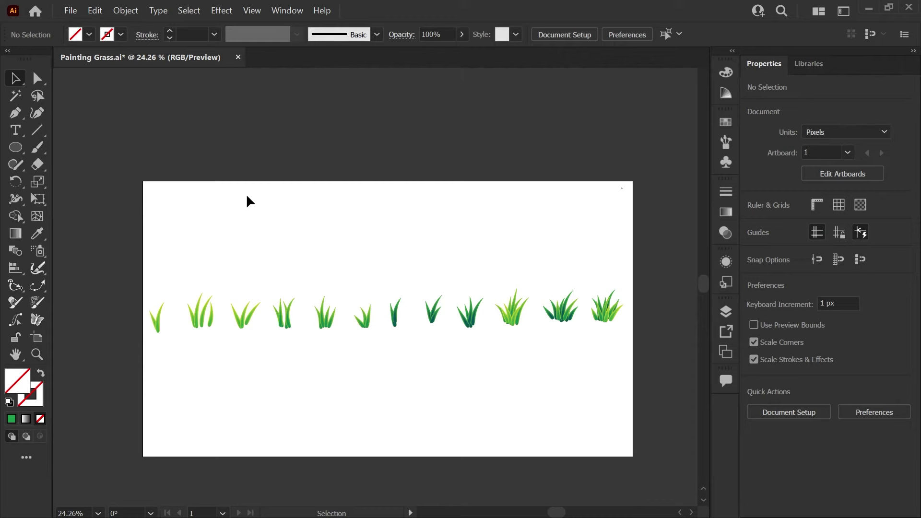
{"action": "left_click_drag", "start_coordinate": [246, 194], "coordinate": [294, 254]}
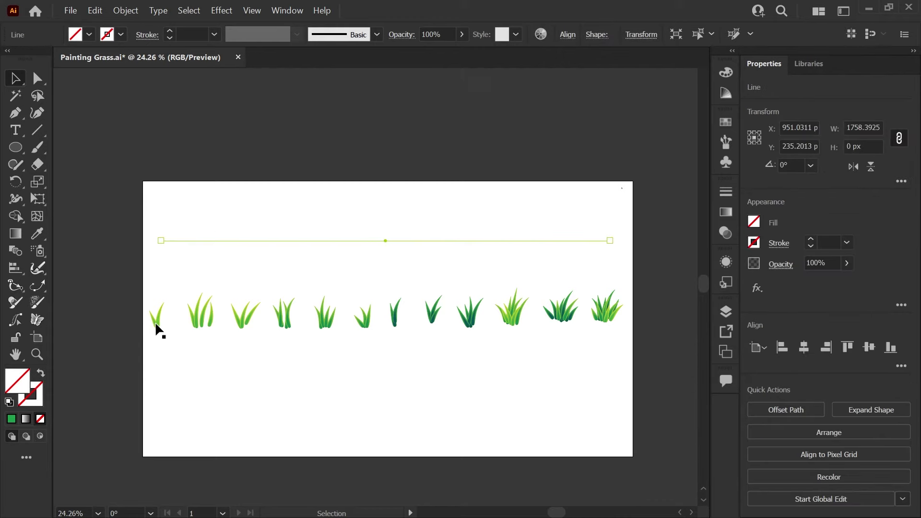
Make Scatter Brush 13 from the leftmost grass clump with default settings and apply it to the horizontal line
{"action": "left_click_drag", "start_coordinate": [139, 288], "coordinate": [173, 338]}
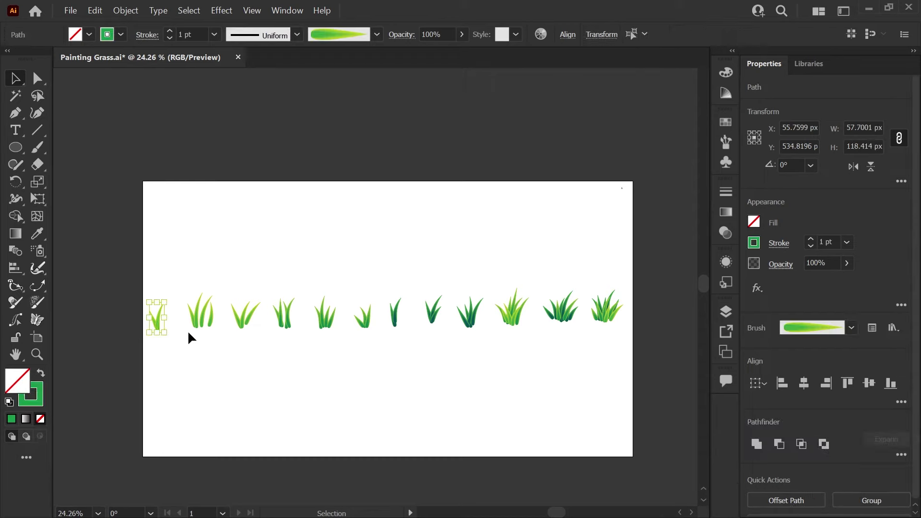
{"action": "left_click", "coordinate": [725, 142]}
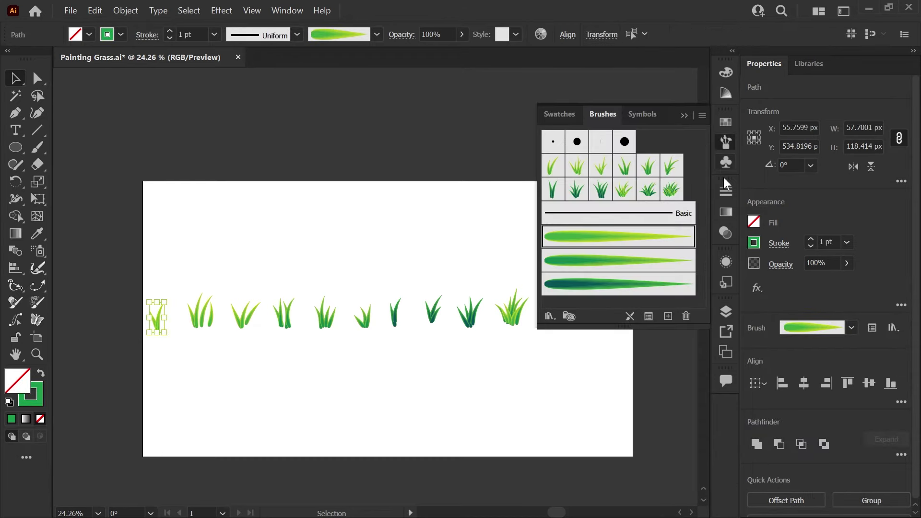
{"action": "left_click", "coordinate": [669, 316]}
{"action": "left_click", "coordinate": [449, 286]}
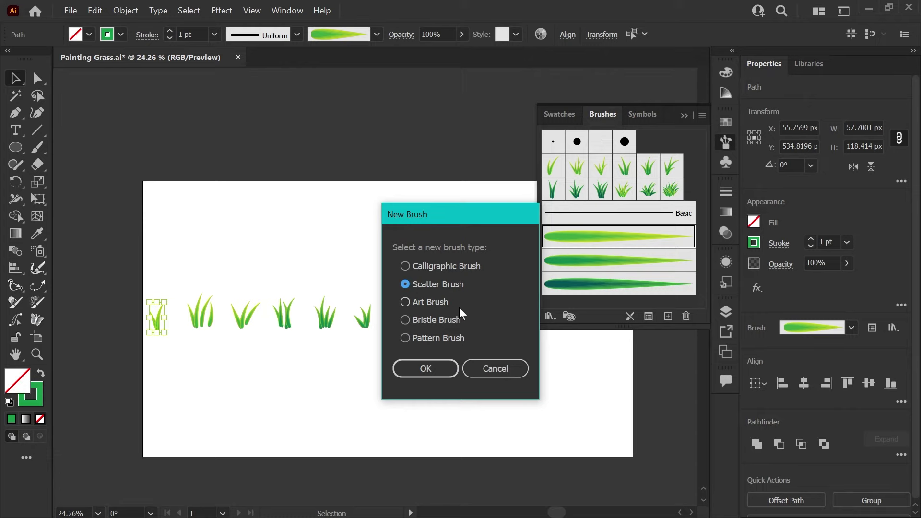
{"action": "left_click", "coordinate": [425, 368]}
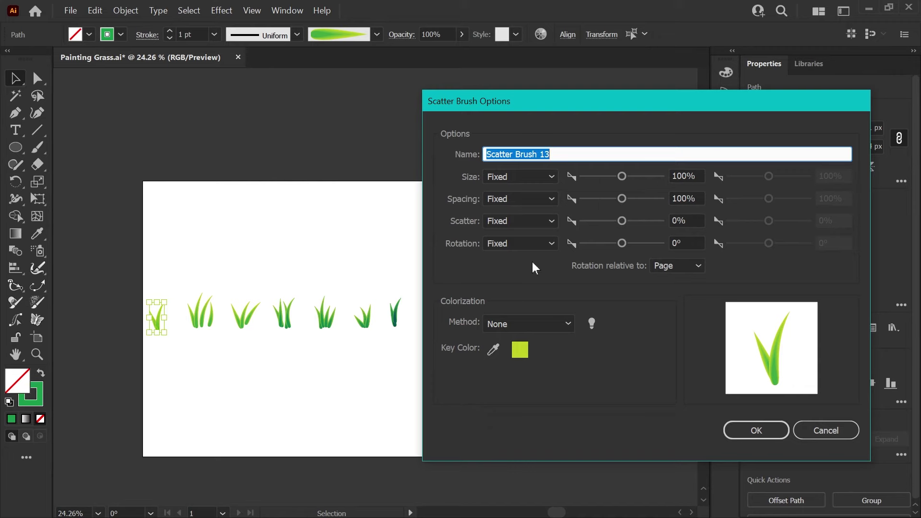
{"action": "left_click", "coordinate": [755, 430]}
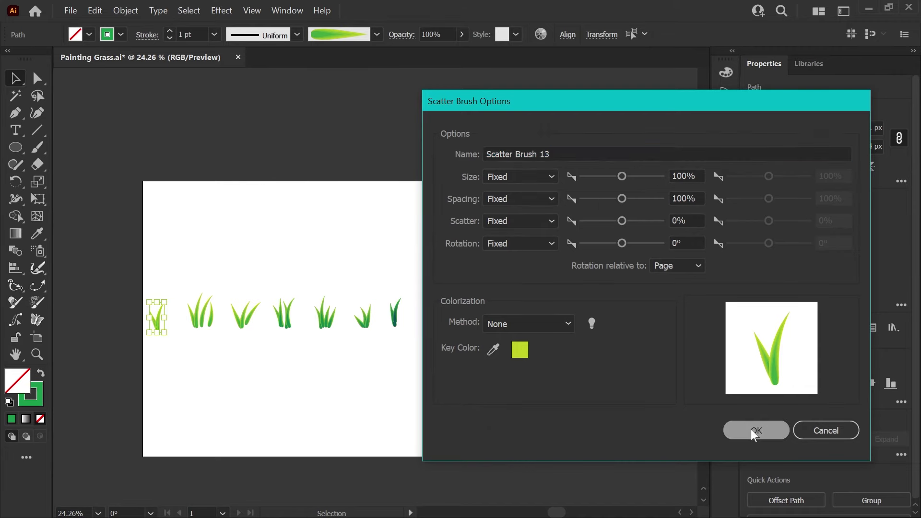
{"action": "left_click_drag", "start_coordinate": [280, 188], "coordinate": [334, 259]}
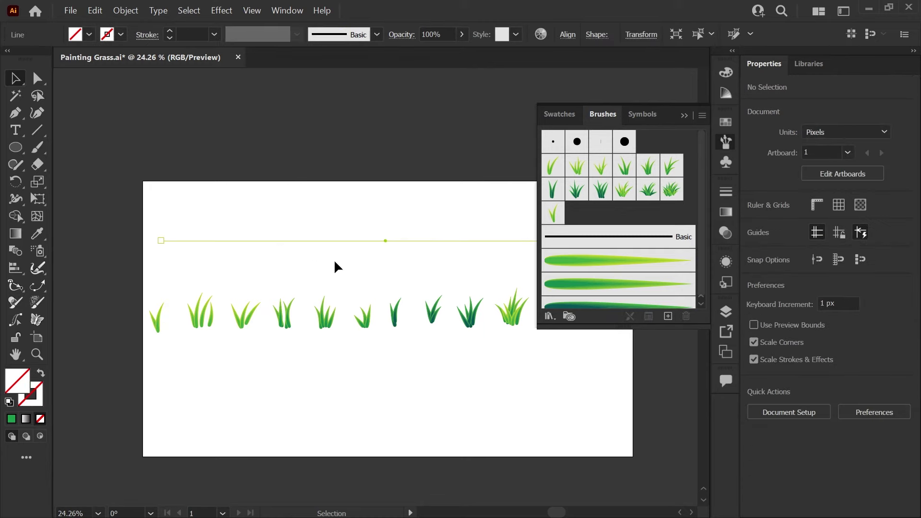
{"action": "left_click", "coordinate": [553, 213]}
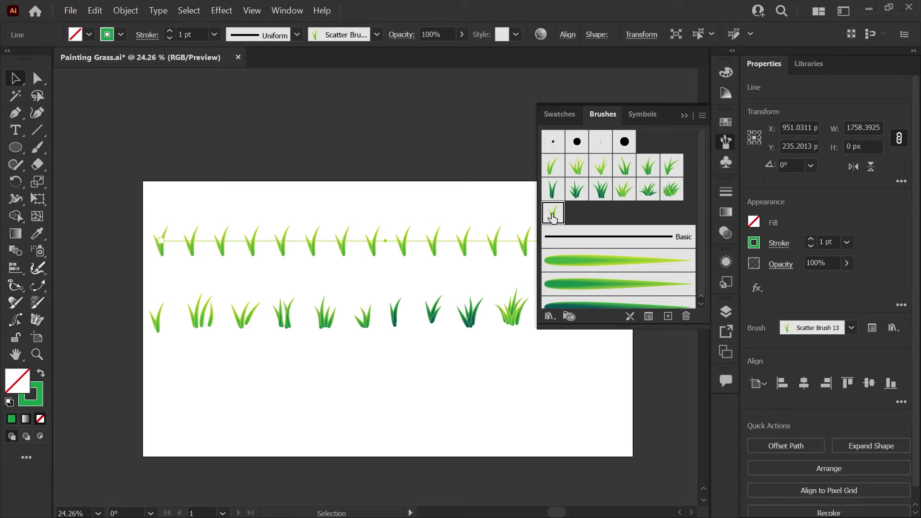
Set Scatter Brush 13's size, spacing, scatter and rotation all to Random
{"action": "double_click", "coordinate": [554, 217]}
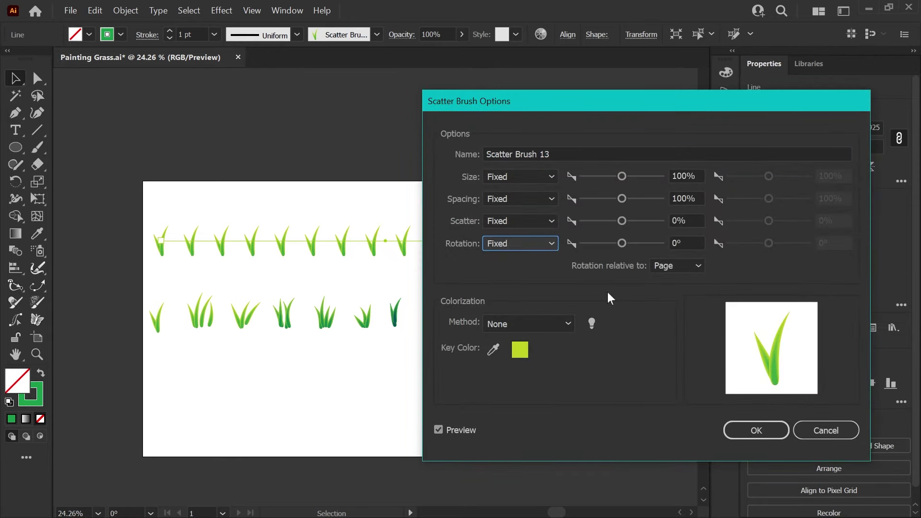
{"action": "left_click", "coordinate": [528, 175]}
{"action": "left_click", "coordinate": [528, 207]}
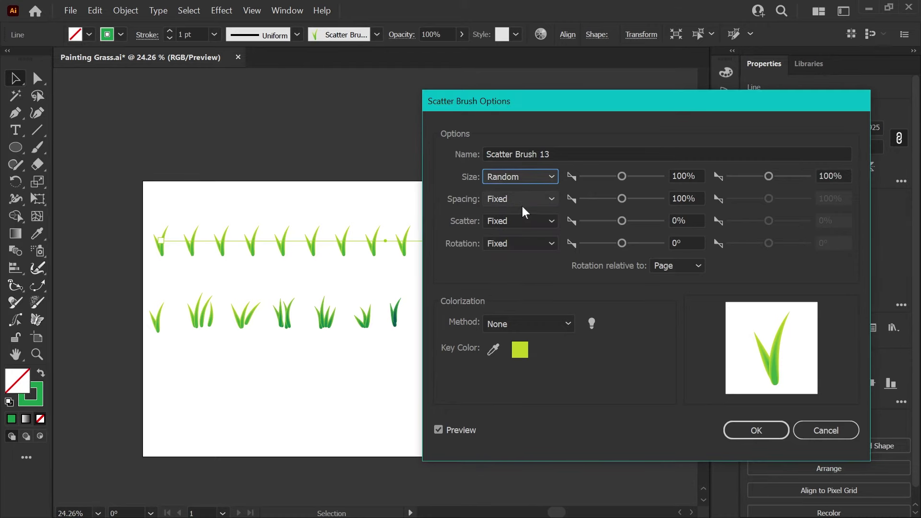
{"action": "left_click", "coordinate": [549, 198]}
{"action": "left_click", "coordinate": [540, 229]}
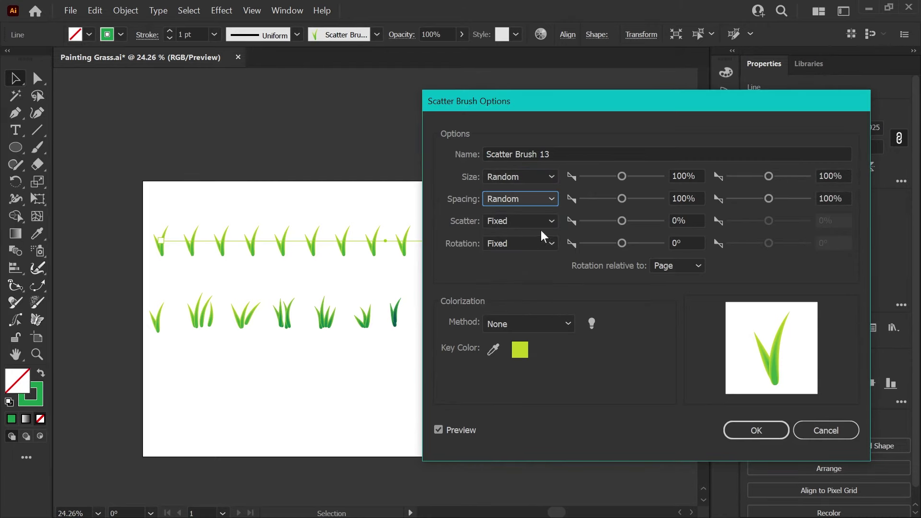
{"action": "left_click", "coordinate": [541, 221]}
{"action": "left_click", "coordinate": [539, 253]}
{"action": "left_click", "coordinate": [541, 243]}
{"action": "left_click", "coordinate": [547, 273]}
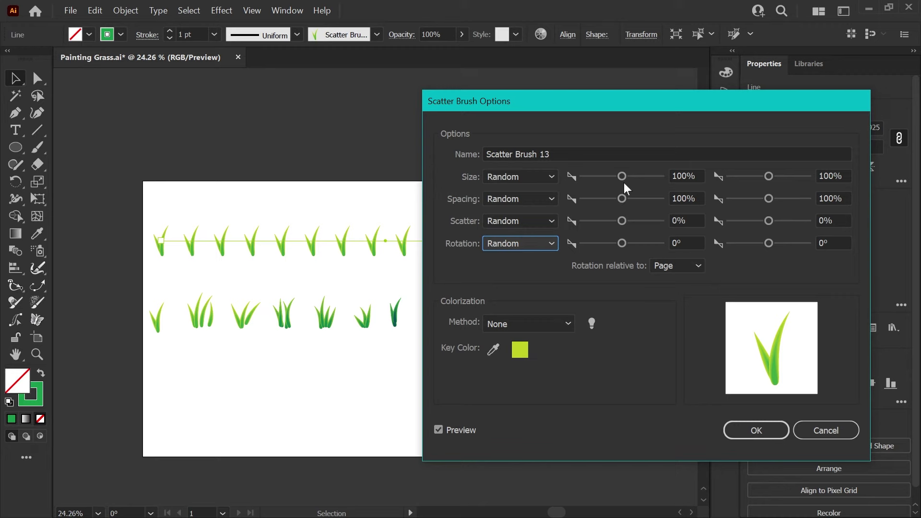
Set size 86–122%, spacing 10–81%, wider scatter and a rotation range, then save the brush
{"action": "left_click_drag", "start_coordinate": [622, 176], "coordinate": [616, 177]}
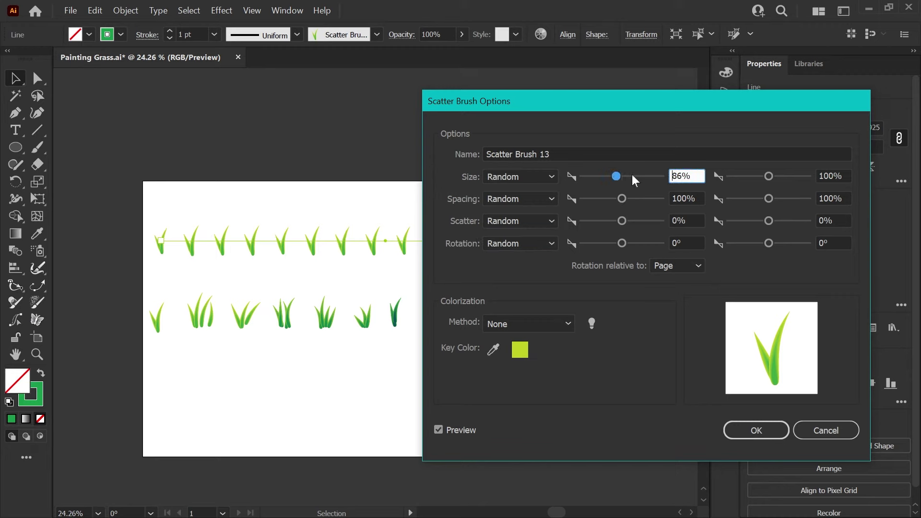
{"action": "left_click_drag", "start_coordinate": [775, 177], "coordinate": [772, 177]}
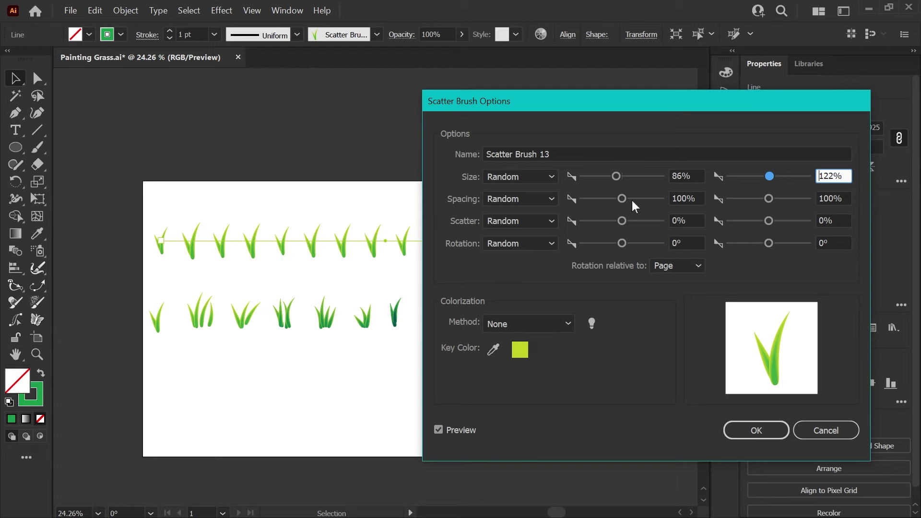
{"action": "left_click_drag", "start_coordinate": [621, 198], "coordinate": [580, 201]}
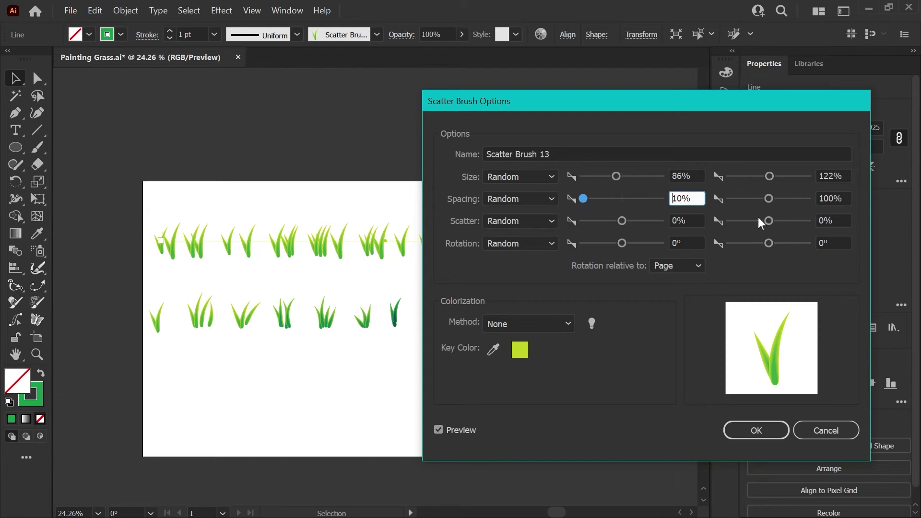
{"action": "left_click_drag", "start_coordinate": [768, 198], "coordinate": [763, 200]}
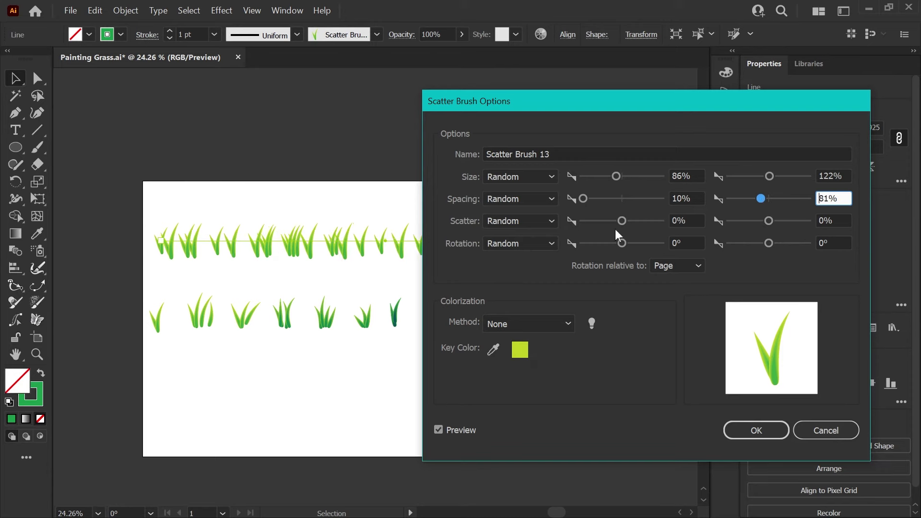
{"action": "left_click_drag", "start_coordinate": [619, 222], "coordinate": [624, 222]}
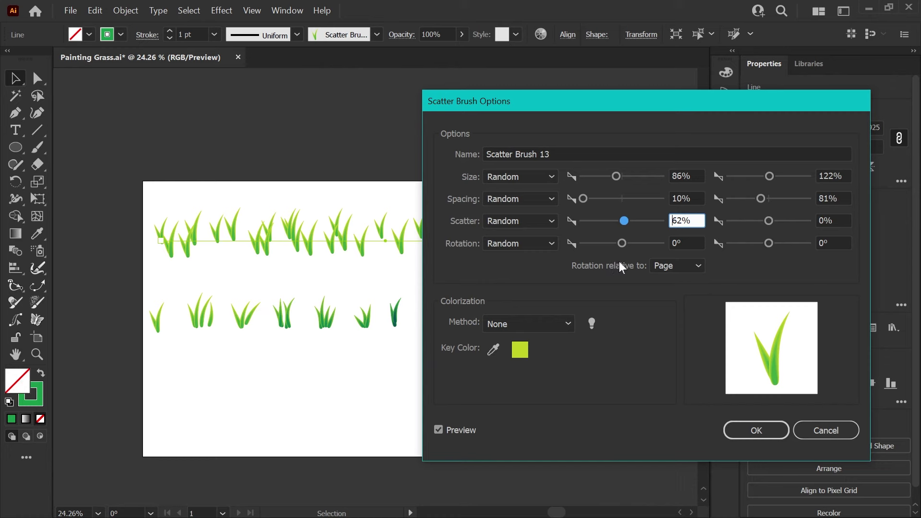
{"action": "left_click_drag", "start_coordinate": [621, 242], "coordinate": [627, 243]}
{"action": "left_click_drag", "start_coordinate": [768, 243], "coordinate": [767, 242]}
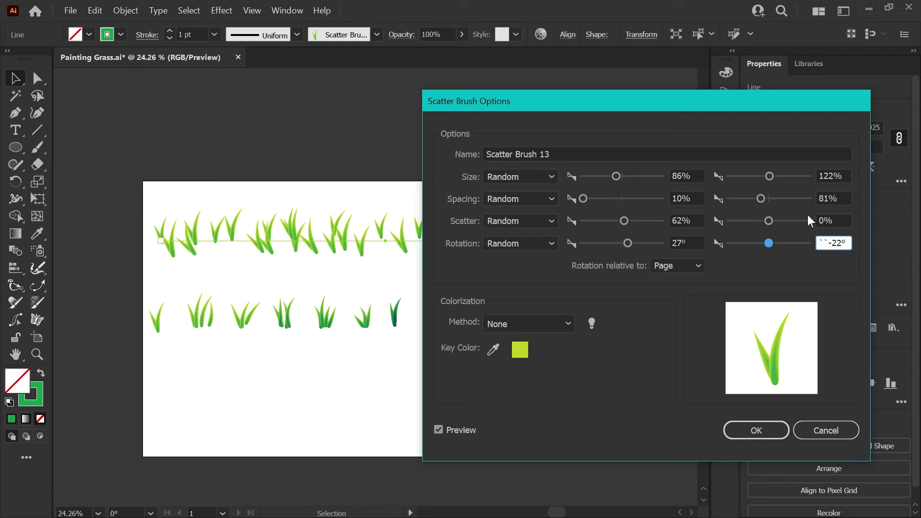
{"action": "key", "text": "BackSpace"}
{"action": "key", "text": "BackSpace"}
{"action": "left_click", "coordinate": [751, 430]}
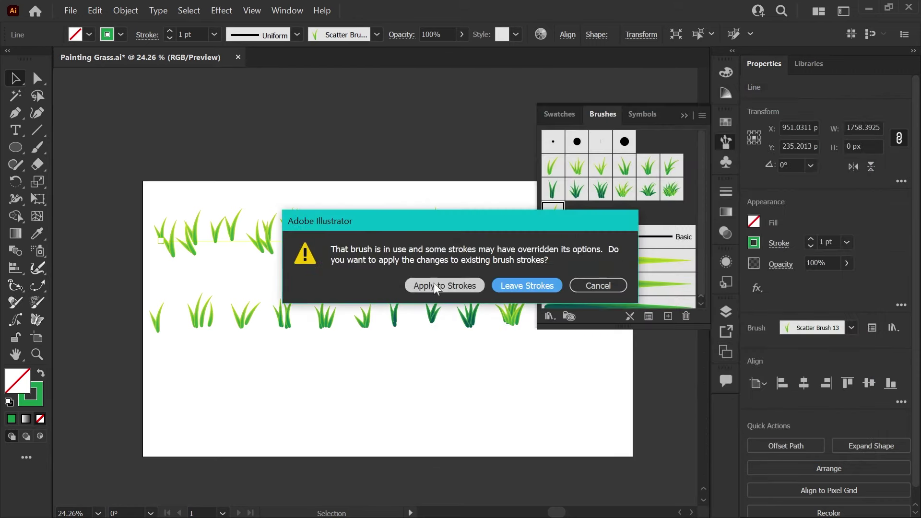
Apply the brush changes to existing strokes and paint a test grass clump in the lower artboard
{"action": "left_click", "coordinate": [436, 287]}
{"action": "left_click", "coordinate": [37, 147]}
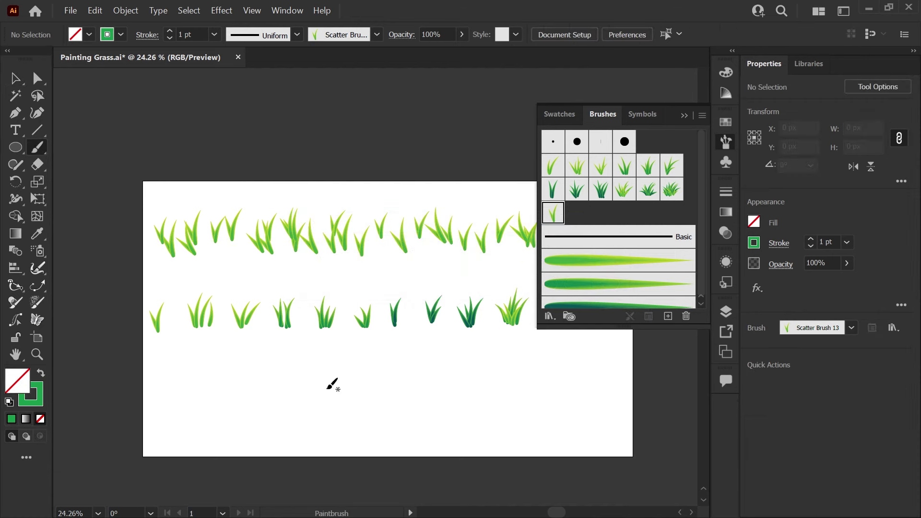
{"action": "mouse_move", "coordinate": [292, 404]}
{"action": "left_mouse_down"}
{"action": "mouse_move", "coordinate": [403, 393]}
{"action": "mouse_move", "coordinate": [409, 400]}
{"action": "mouse_move", "coordinate": [318, 391]}
{"action": "mouse_move", "coordinate": [287, 402]}
{"action": "left_mouse_up"}
{"action": "mouse_move", "coordinate": [432, 401]}
{"action": "left_mouse_down"}
{"action": "mouse_move", "coordinate": [302, 404]}
{"action": "mouse_move", "coordinate": [441, 403]}
{"action": "left_mouse_up"}
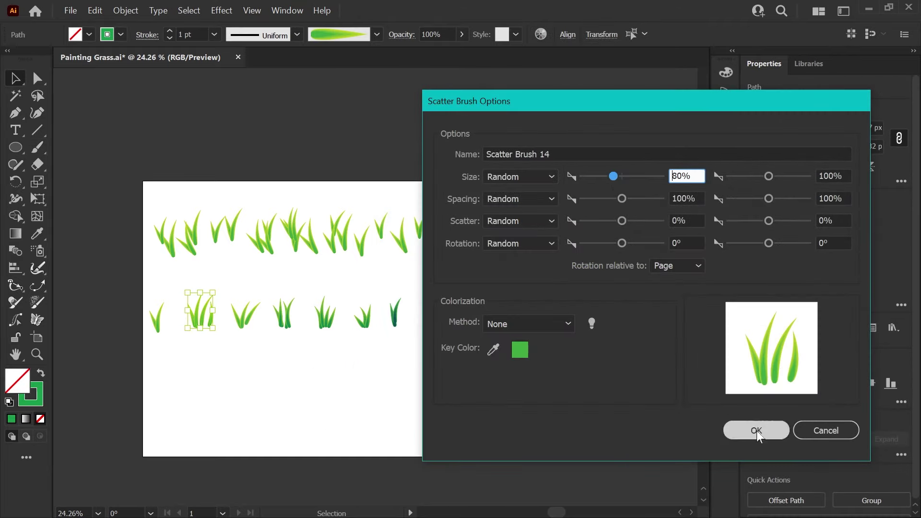
Adjust Scatter Brush 14's rotation range, save it and apply it to existing grass strokes
{"action": "left_click", "coordinate": [756, 430]}
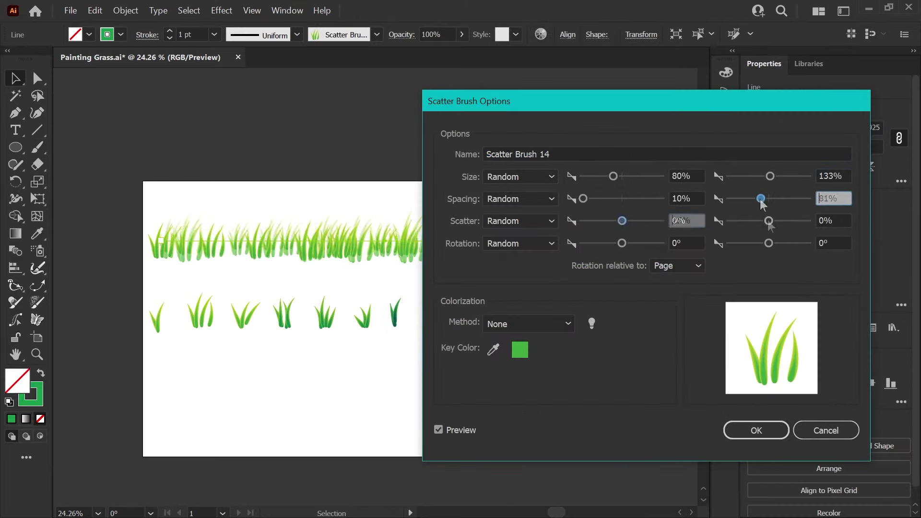
{"action": "left_click_drag", "start_coordinate": [621, 243], "coordinate": [621, 245]}
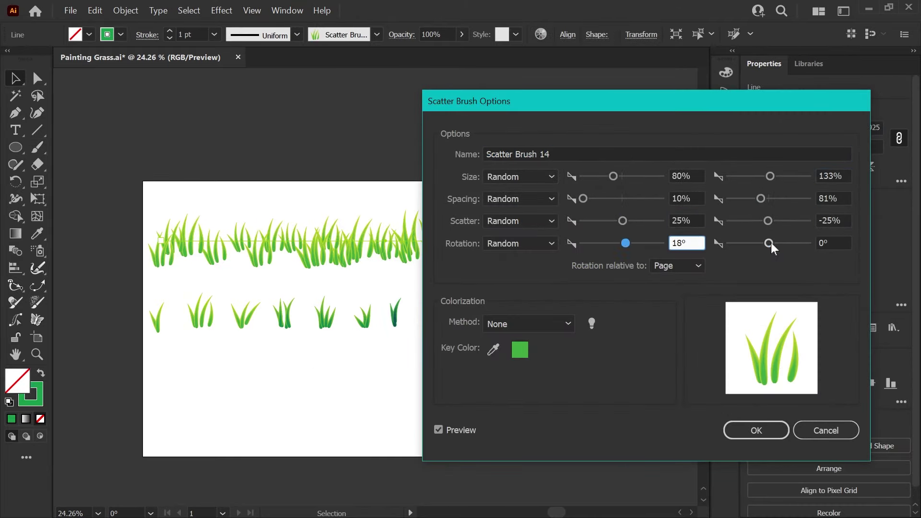
{"action": "left_click", "coordinate": [756, 430]}
{"action": "left_click", "coordinate": [454, 288]}
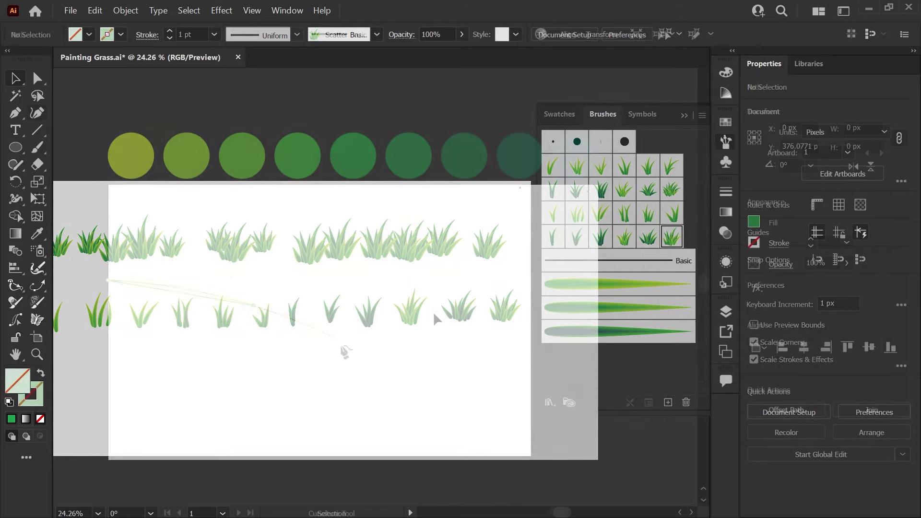
Raise the hill's left end to reshape its curve and choose the dark grass scatter brush
{"action": "left_click", "coordinate": [355, 370]}
{"action": "left_click_drag", "start_coordinate": [107, 280], "coordinate": [113, 267]}
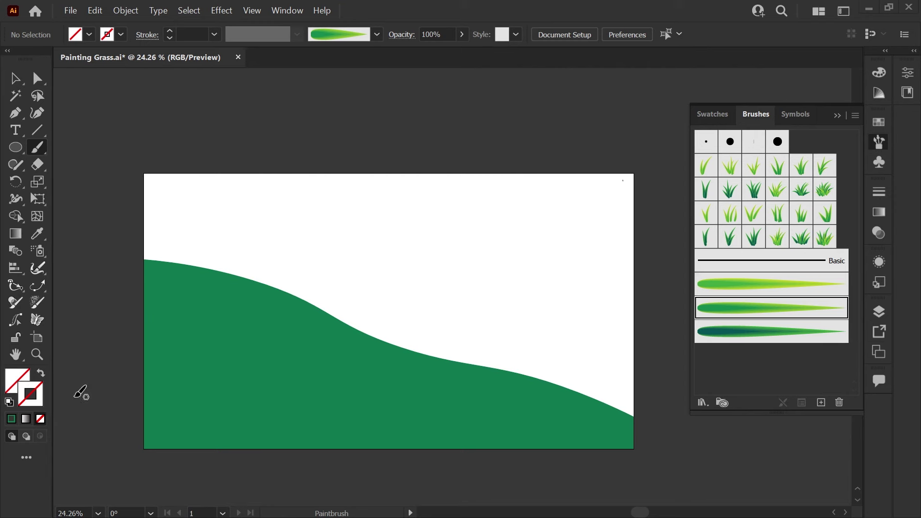
{"action": "left_click", "coordinate": [756, 195]}
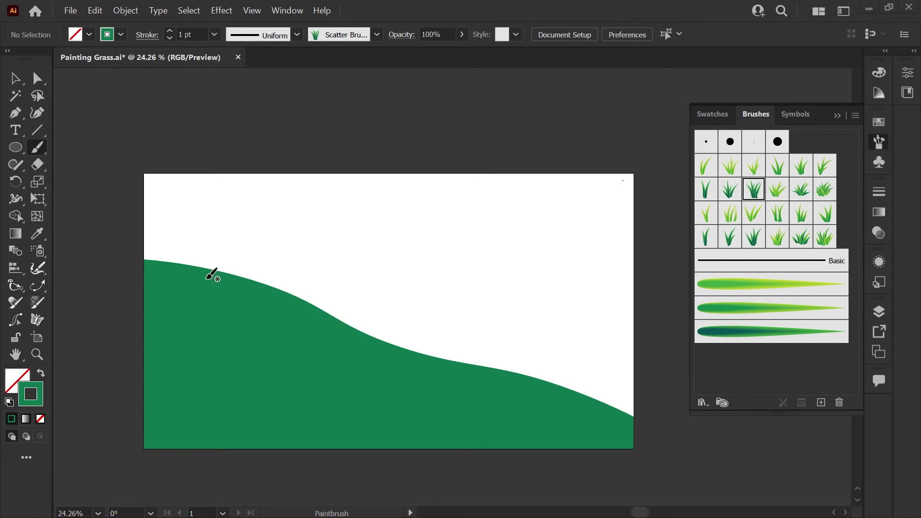
Paint dark grass along the hill's top edge, restyle it with another grass brush, and nudge it up
{"action": "mouse_move", "coordinate": [144, 263]}
{"action": "left_mouse_down"}
{"action": "mouse_move", "coordinate": [283, 297]}
{"action": "mouse_move", "coordinate": [380, 346]}
{"action": "mouse_move", "coordinate": [312, 316]}
{"action": "mouse_move", "coordinate": [217, 297]}
{"action": "mouse_move", "coordinate": [365, 353]}
{"action": "mouse_move", "coordinate": [508, 377]}
{"action": "mouse_move", "coordinate": [634, 416]}
{"action": "left_mouse_up"}
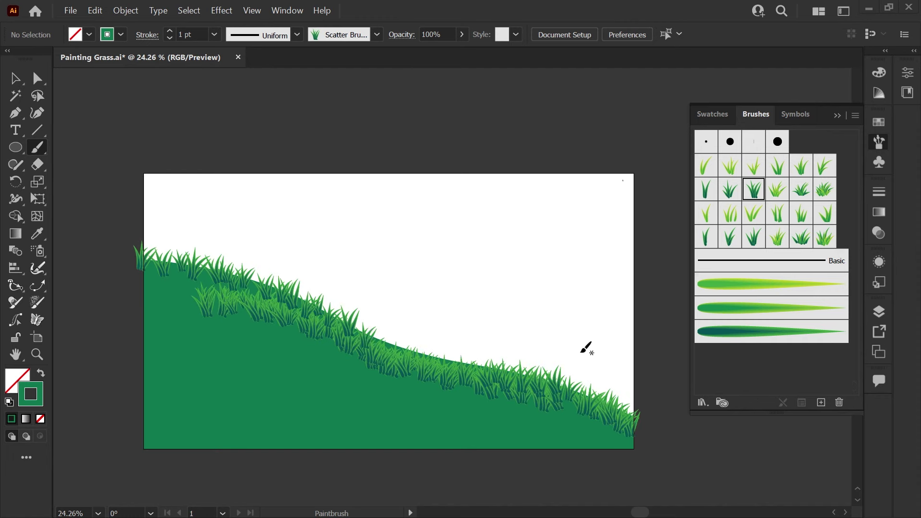
{"action": "key", "text": "v"}
{"action": "left_click", "coordinate": [550, 383]}
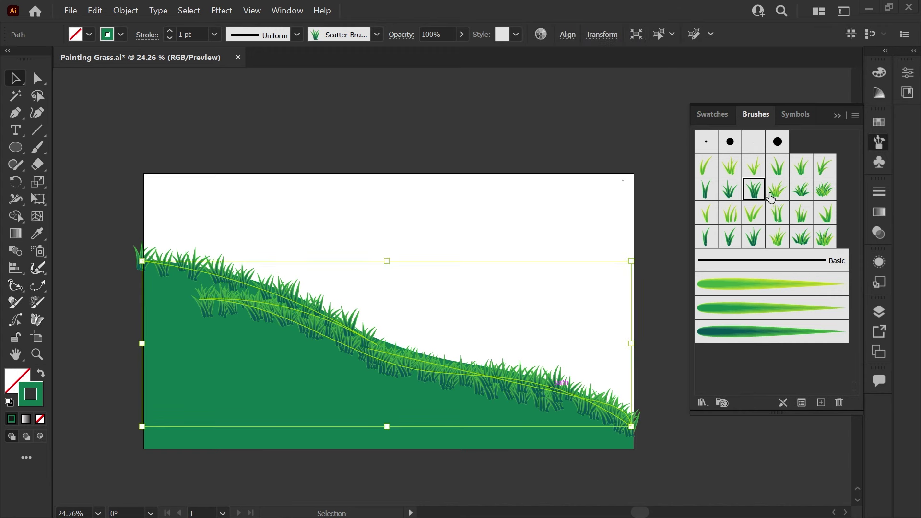
{"action": "left_click", "coordinate": [755, 193]}
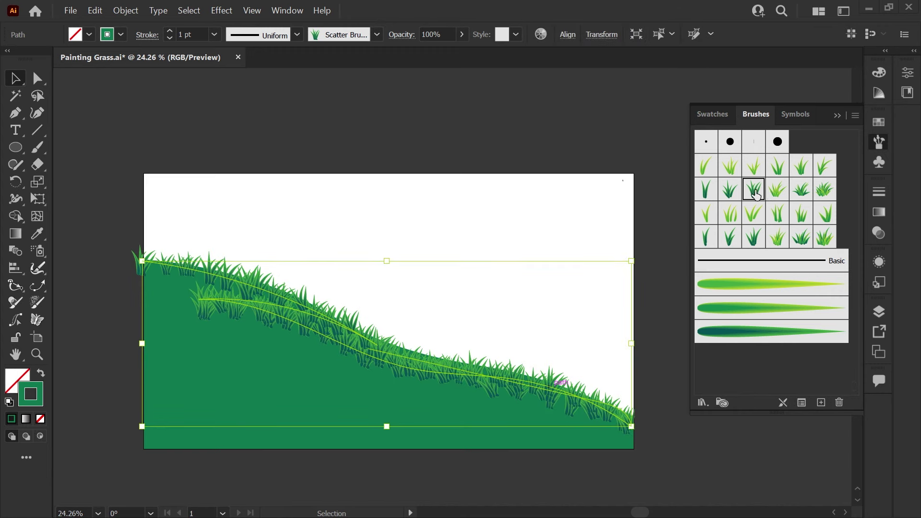
{"action": "left_click", "coordinate": [755, 194]}
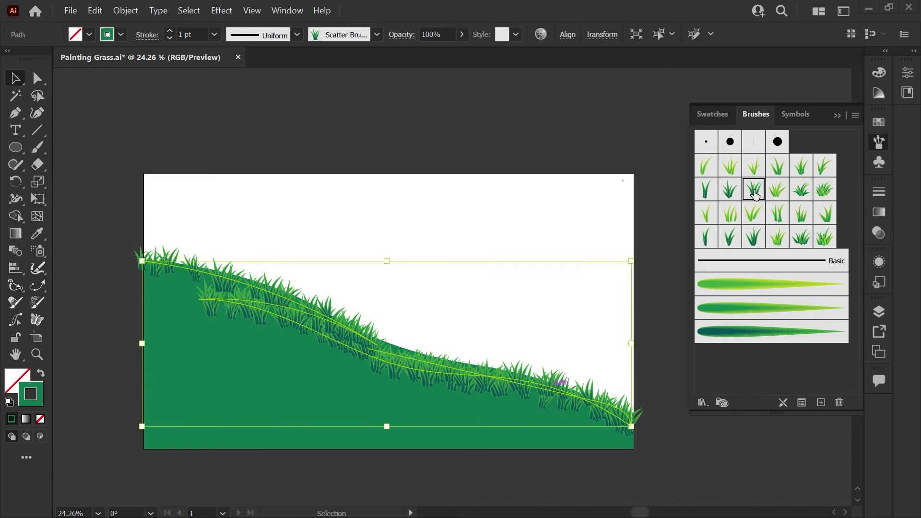
{"action": "left_click", "coordinate": [374, 178]}
{"action": "left_click_drag", "start_coordinate": [328, 323], "coordinate": [330, 319]}
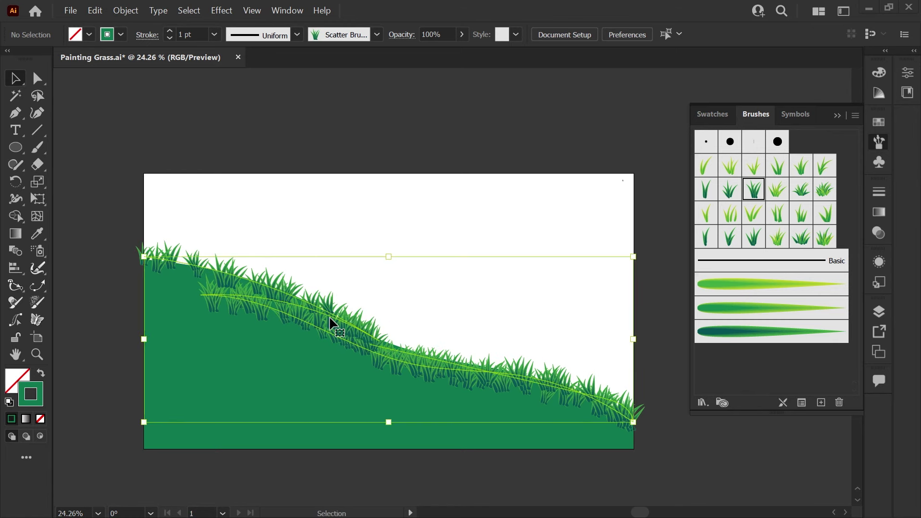
{"action": "left_click", "coordinate": [209, 143]}
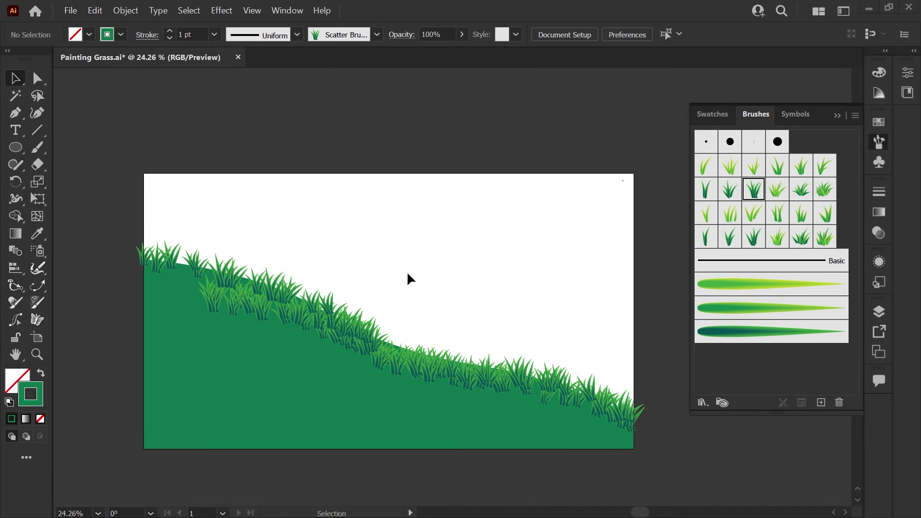
Tilt the view about 13° and paint more grass across the lower hill, reshaping the new stroke
{"action": "key", "text": "shift+h"}
{"action": "key", "text": "b"}
{"action": "mouse_move", "coordinate": [220, 303]}
{"action": "left_mouse_down"}
{"action": "mouse_move", "coordinate": [175, 323]}
{"action": "mouse_move", "coordinate": [415, 380]}
{"action": "left_mouse_up"}
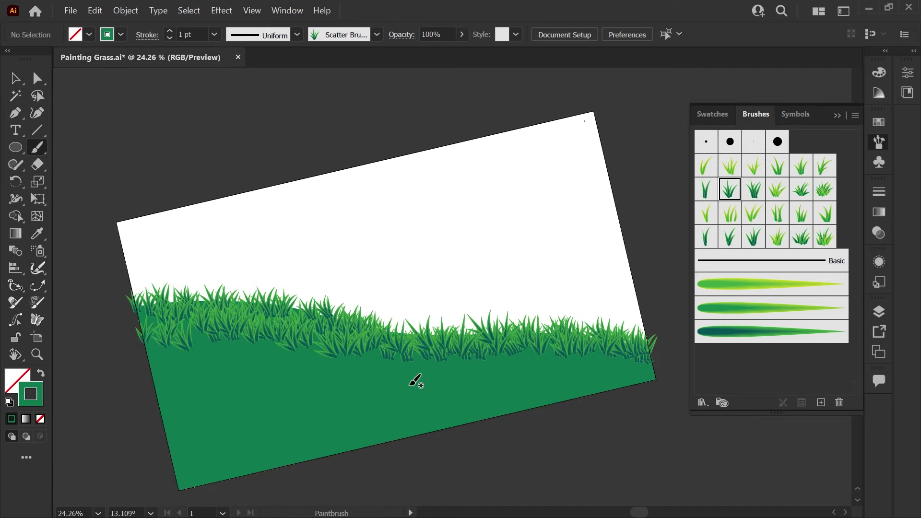
{"action": "mouse_move", "coordinate": [637, 349]}
{"action": "left_mouse_down"}
{"action": "mouse_move", "coordinate": [220, 369]}
{"action": "mouse_move", "coordinate": [181, 442]}
{"action": "mouse_move", "coordinate": [565, 382]}
{"action": "left_mouse_up"}
{"action": "key", "text": "a"}
{"action": "left_click_drag", "start_coordinate": [287, 438], "coordinate": [206, 462]}
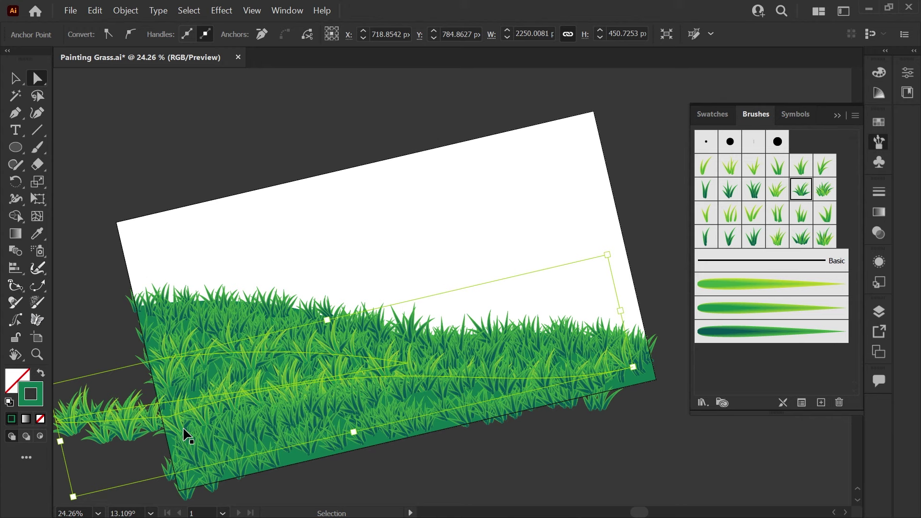
Change the bottom grass stroke's weight and stretch it past the right edge
{"action": "left_click", "coordinate": [643, 416]}
{"action": "left_click", "coordinate": [214, 34]}
{"action": "left_click", "coordinate": [234, 126]}
{"action": "left_click", "coordinate": [214, 34]}
{"action": "left_click", "coordinate": [234, 109]}
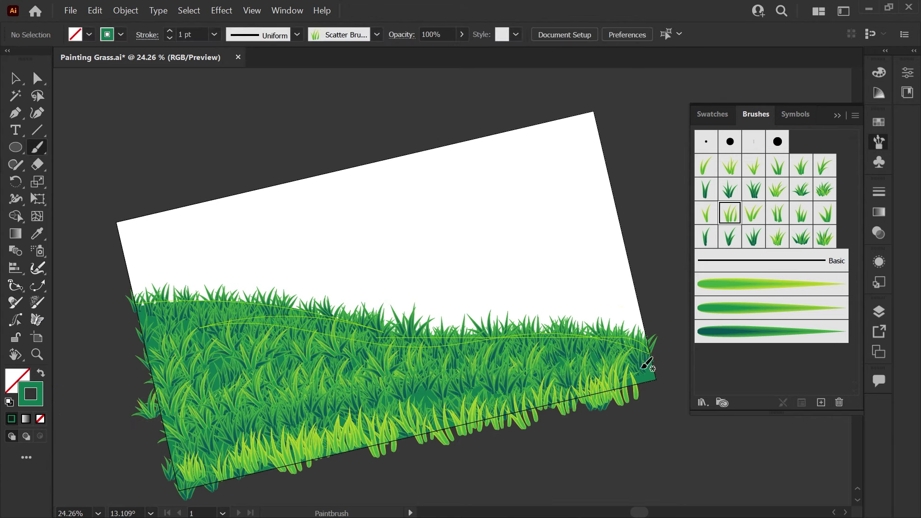
{"action": "left_click", "coordinate": [364, 438]}
{"action": "left_click_drag", "start_coordinate": [364, 439], "coordinate": [398, 427]}
{"action": "left_click_drag", "start_coordinate": [554, 450], "coordinate": [530, 428]}
Paint short light-green art-brush grass blades at 1.5 pt along the bottom, then reset view rotation to 0°
{"action": "left_click", "coordinate": [37, 148]}
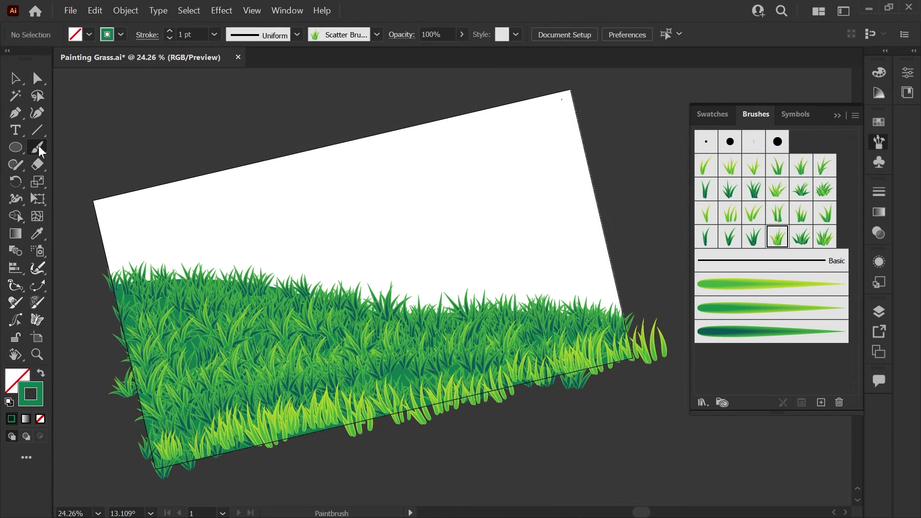
{"action": "mouse_move", "coordinate": [320, 396]}
{"action": "left_mouse_down"}
{"action": "mouse_move", "coordinate": [466, 395]}
{"action": "mouse_move", "coordinate": [544, 352]}
{"action": "left_mouse_up"}
{"action": "left_click", "coordinate": [771, 284]}
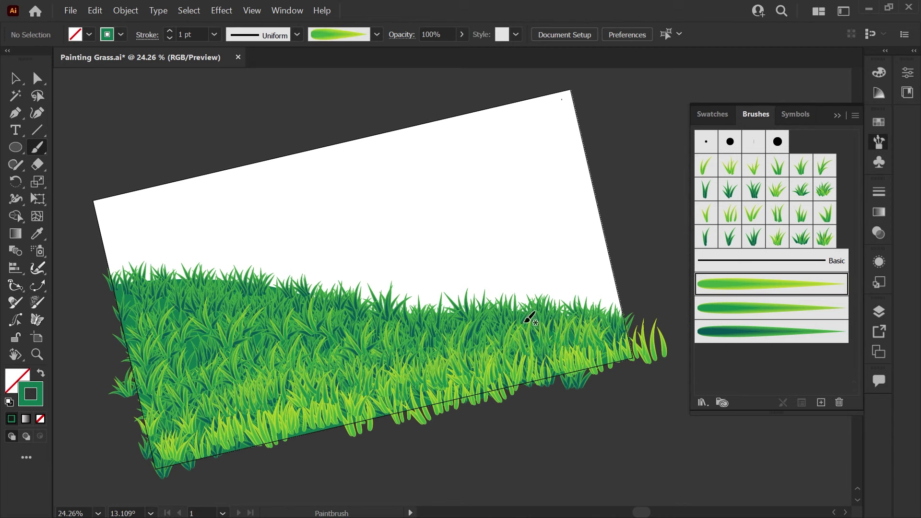
{"action": "left_click", "coordinate": [189, 33]}
{"action": "left_click_drag", "start_coordinate": [140, 466], "coordinate": [140, 390]}
{"action": "left_click_drag", "start_coordinate": [157, 466], "coordinate": [159, 389]}
{"action": "left_click_drag", "start_coordinate": [234, 451], "coordinate": [233, 422]}
{"action": "left_click_drag", "start_coordinate": [259, 455], "coordinate": [258, 425]}
{"action": "left_click_drag", "start_coordinate": [381, 427], "coordinate": [384, 382]}
{"action": "key", "text": "ctrl+shift+1"}
Draw a cyan rectangle covering the whole artboard and send it behind the grass
{"action": "key", "text": "m"}
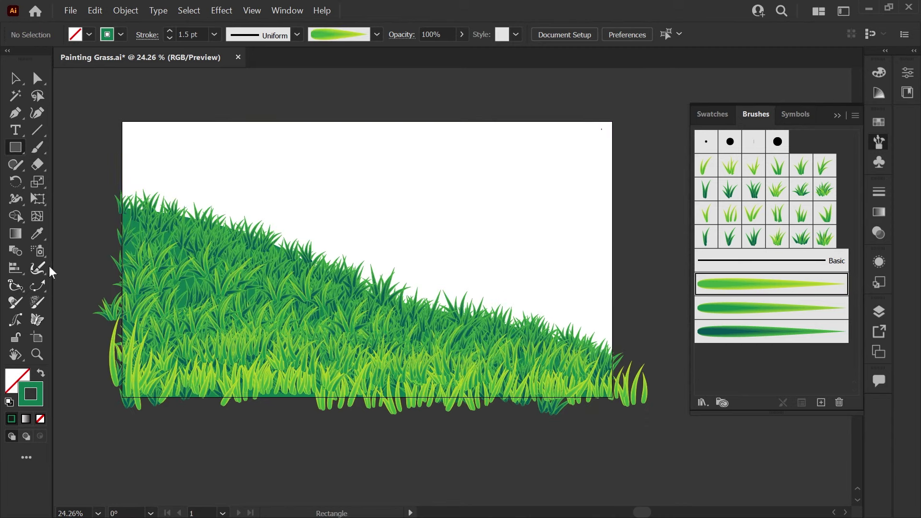
{"action": "left_click_drag", "start_coordinate": [123, 124], "coordinate": [613, 392]}
{"action": "key", "text": "F6"}
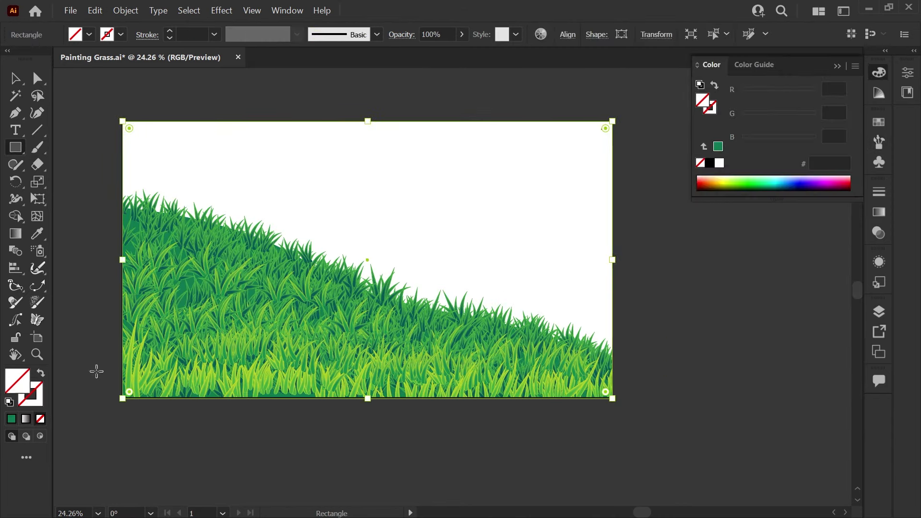
{"action": "left_click", "coordinate": [782, 183]}
{"action": "key", "text": "v"}
{"action": "key", "text": "ctrl+shift+bracketleft"}
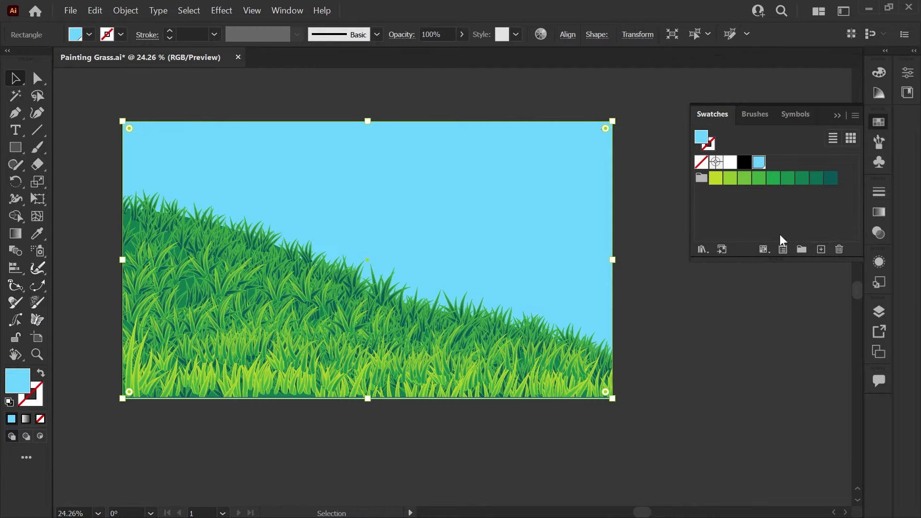
Give the rectangle a light-cyan-to-cyan gradient fill and lighten the gradient swatch
{"action": "left_click", "coordinate": [805, 120]}
{"action": "key", "text": "period"}
{"action": "double_click", "coordinate": [709, 315]}
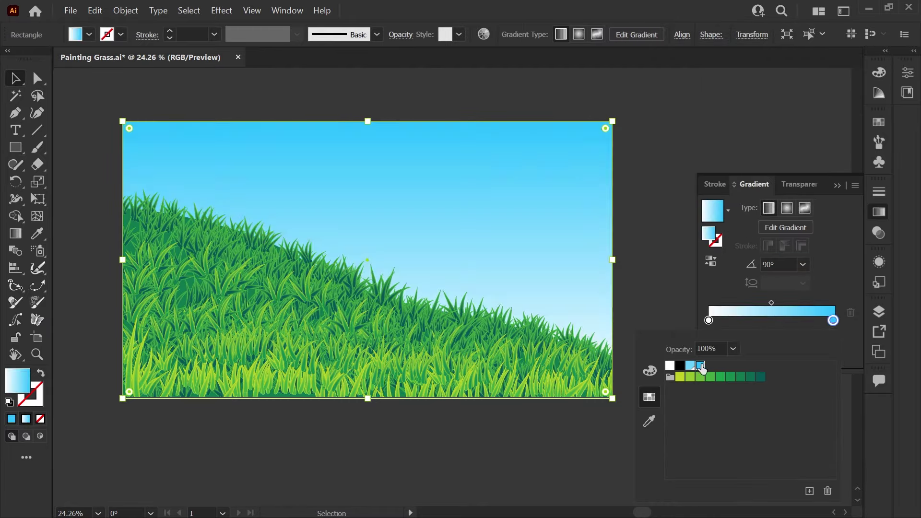
{"action": "left_click", "coordinate": [879, 121]}
{"action": "key", "text": "ctrl+shift+a"}
{"action": "double_click", "coordinate": [759, 162]}
{"action": "left_click", "coordinate": [630, 430]}
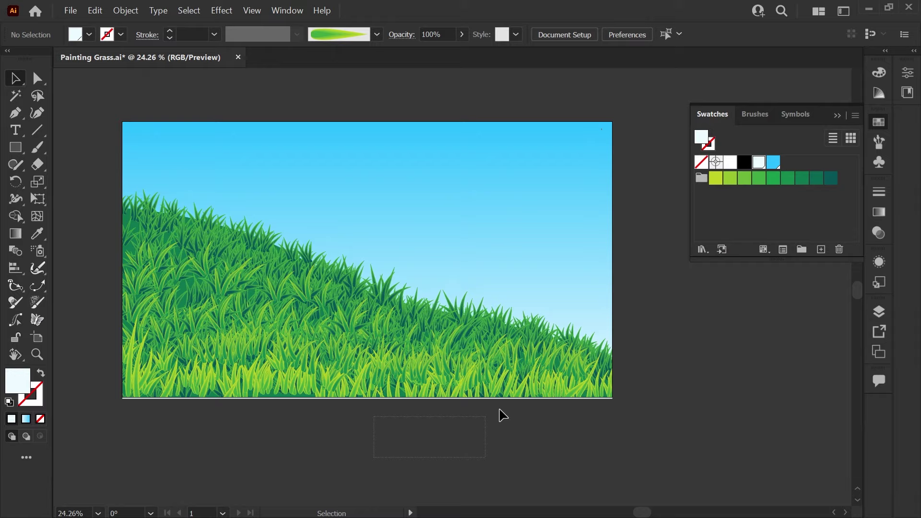
{"action": "key", "text": "ctrl+a"}
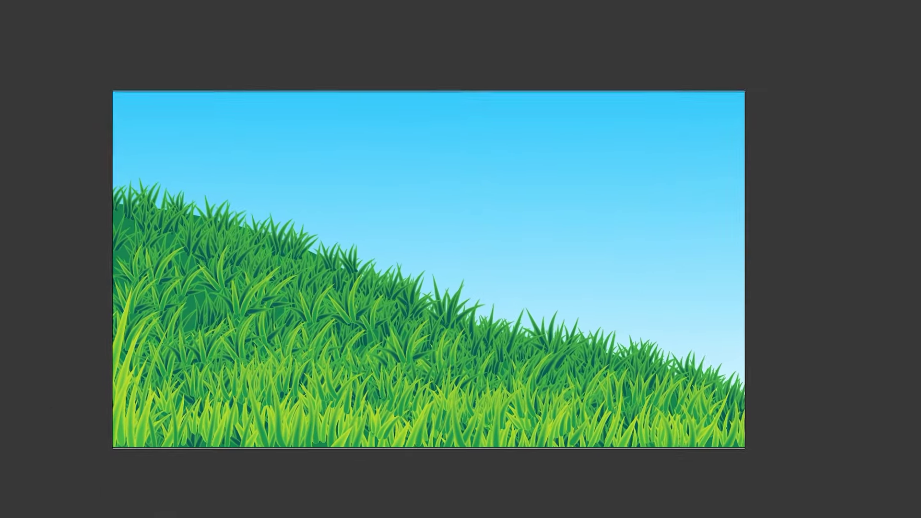